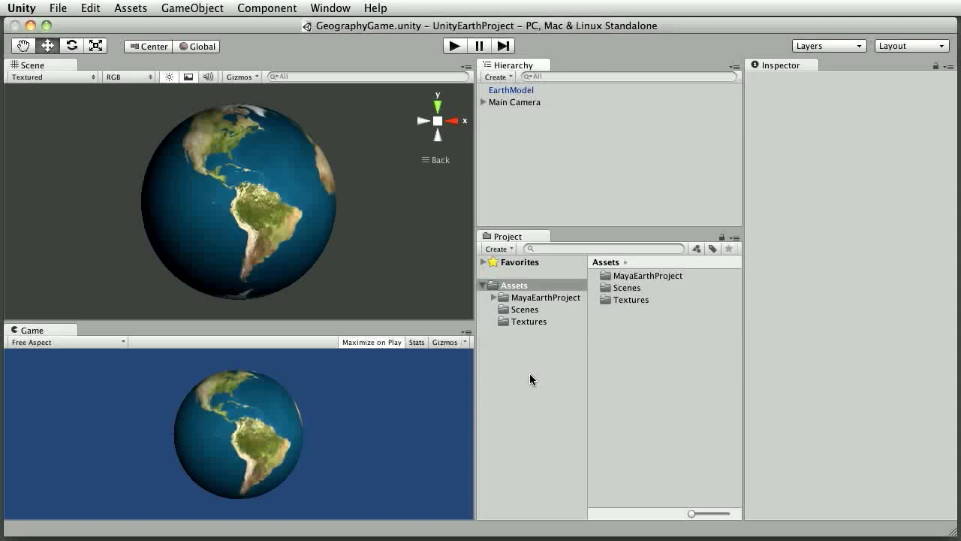
# Create a new folder named Scripts in Assets
pyautogui.click(510, 249)
pyautogui.click(510, 263)
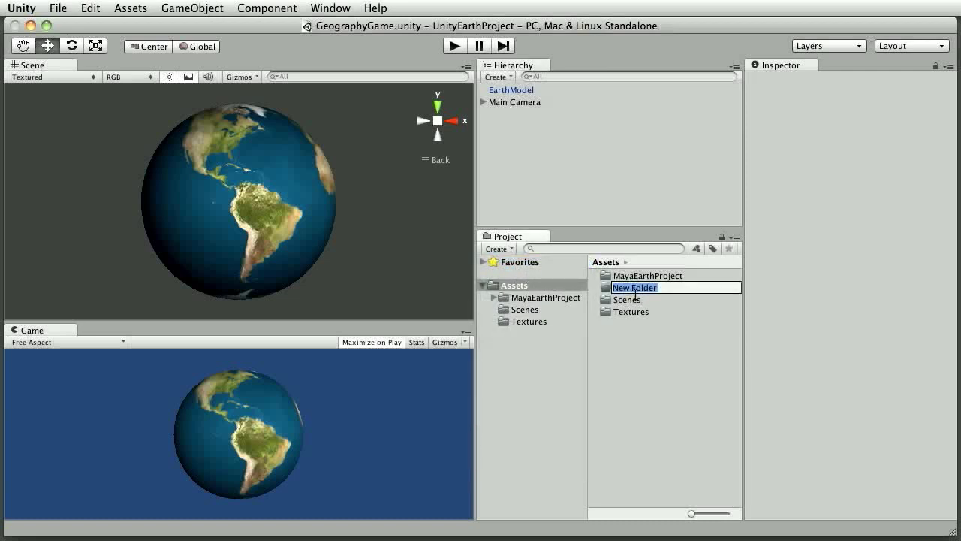
pyautogui.write('Scripts')
pyautogui.press('Return')
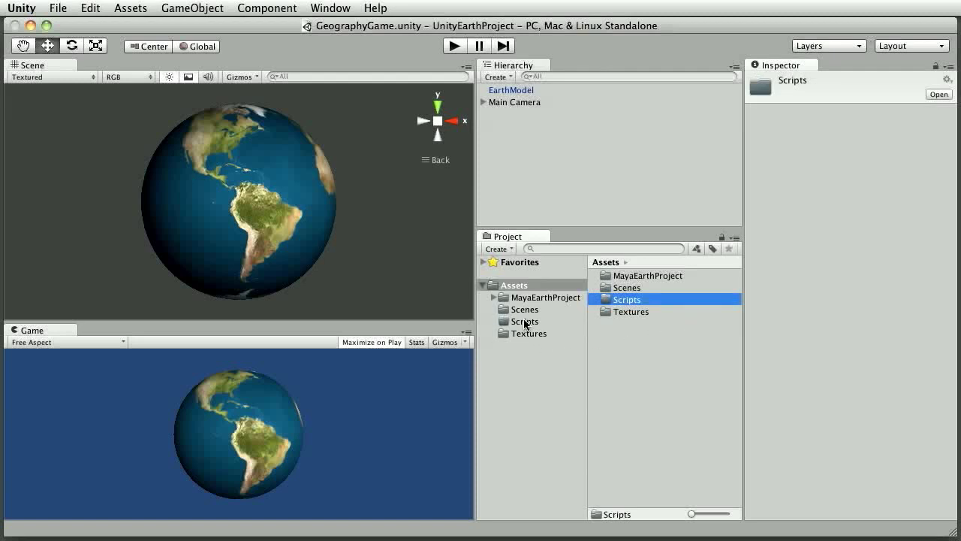
# Create a GameManager JavaScript file inside Scripts and open it in MonoDevelop
pyautogui.click(525, 321)
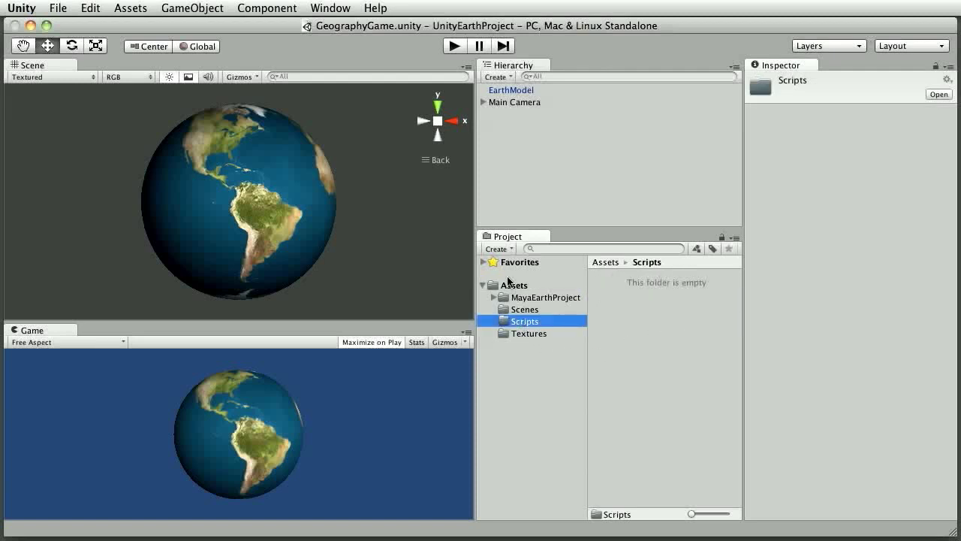
pyautogui.click(500, 249)
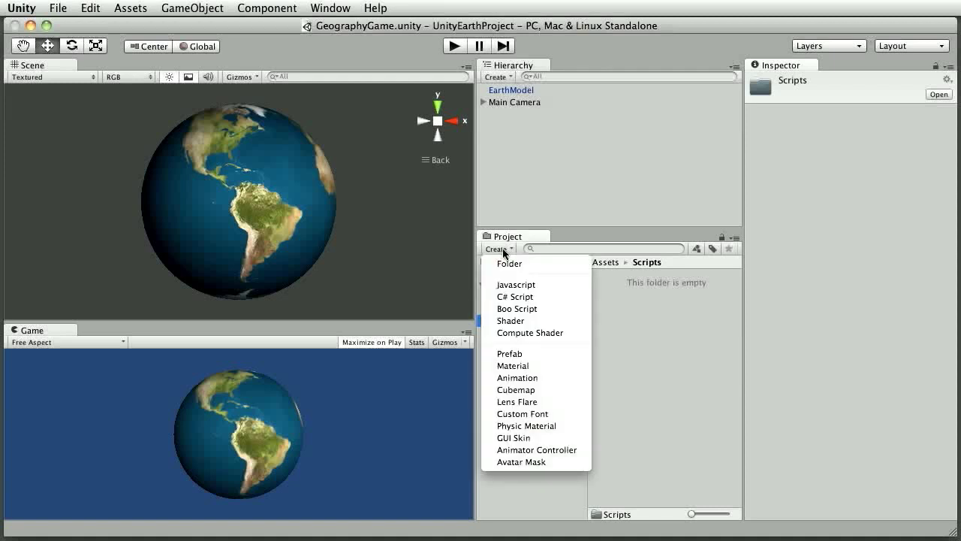
pyautogui.click(517, 284)
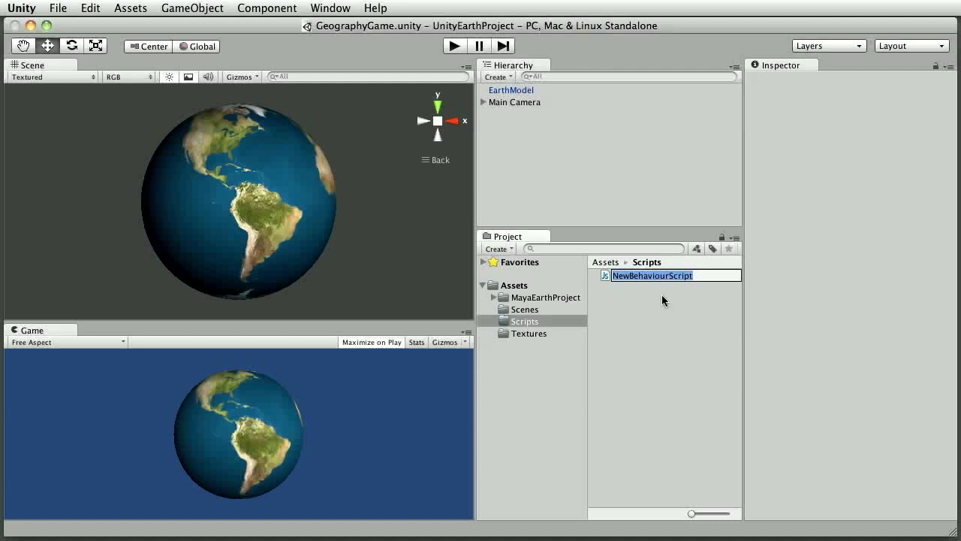
pyautogui.write('G')
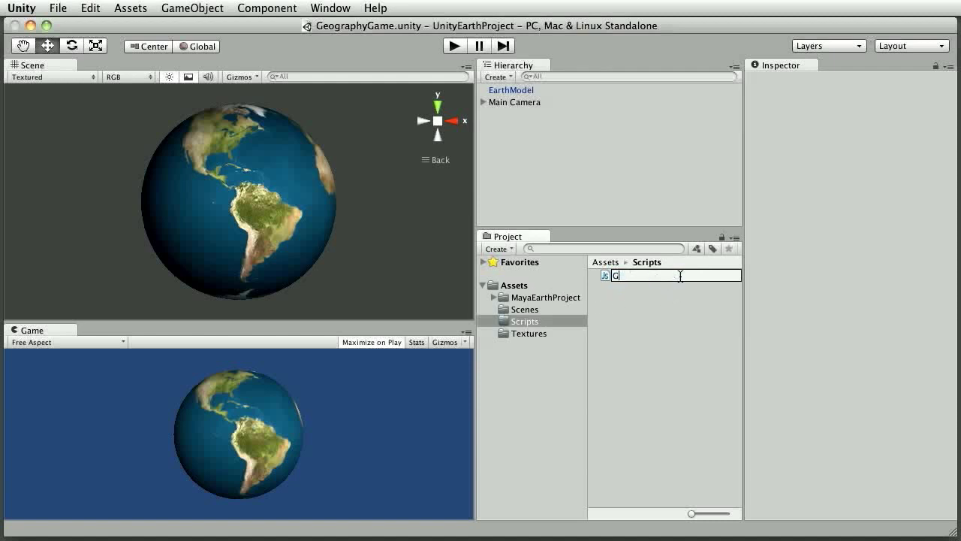
pyautogui.write('ameManage')
pyautogui.write('r')
pyautogui.press('Return')
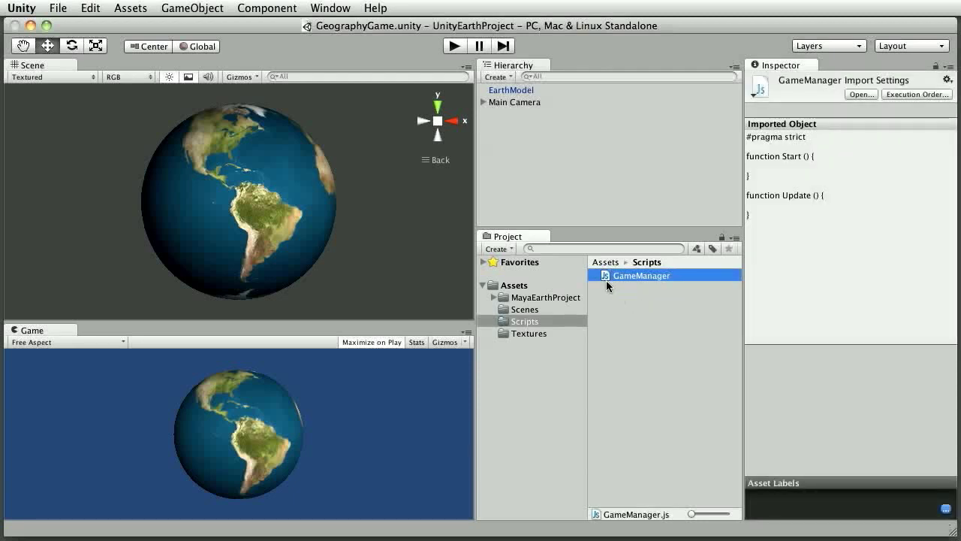
pyautogui.doubleClick(631, 277)
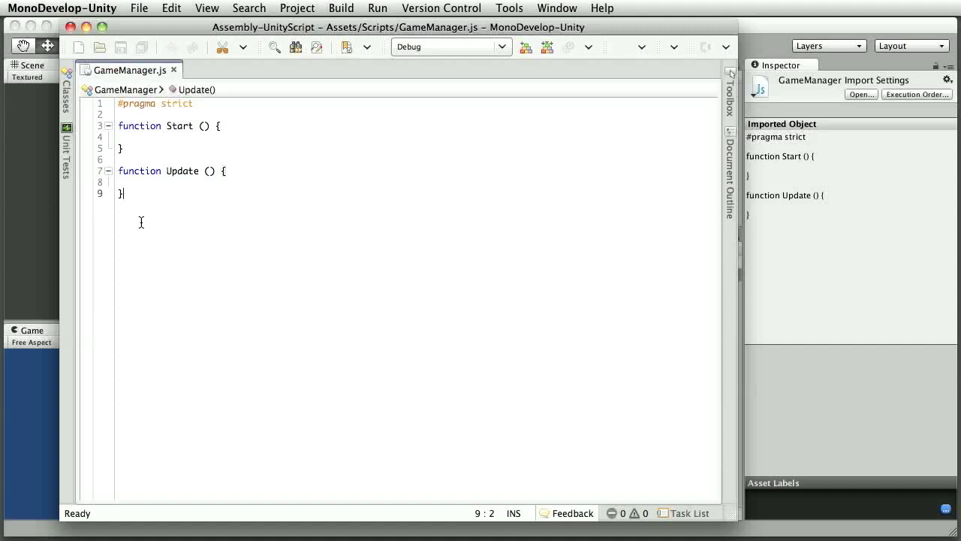
# Add an empty 'function OnGUI () { }' below Update in GameManager.js and save it
pyautogui.press('Return')
pyautogui.press('Return')
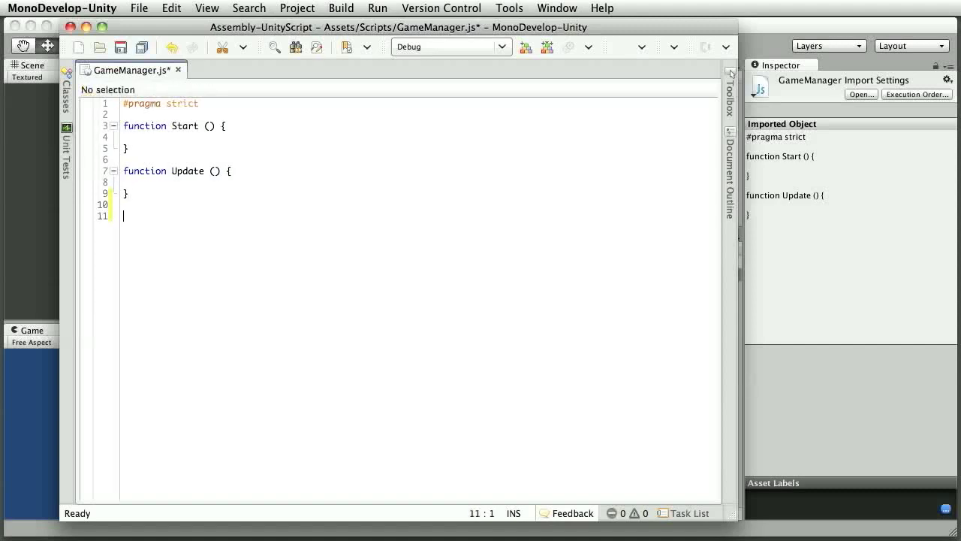
pyautogui.write('fun')
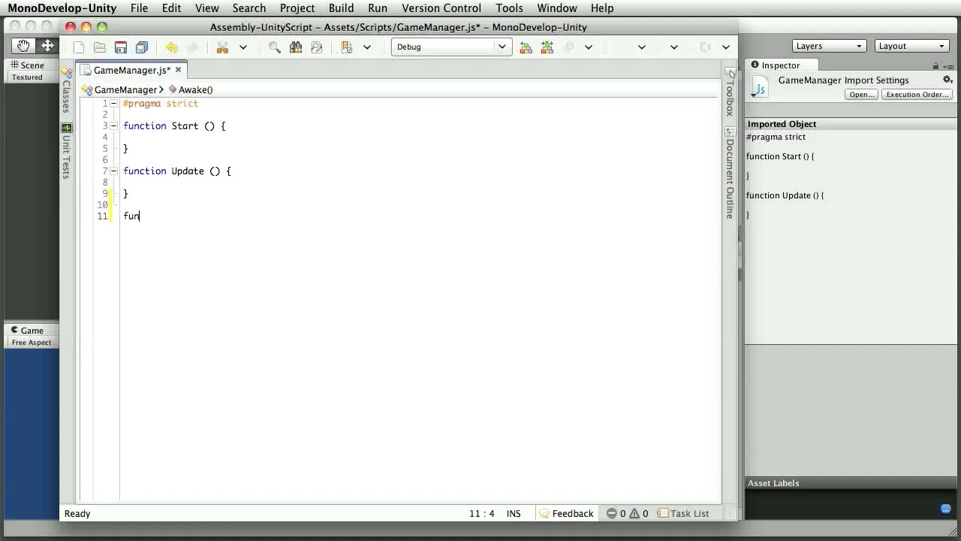
pyautogui.write('ction On')
pyautogui.write('GUI () ')
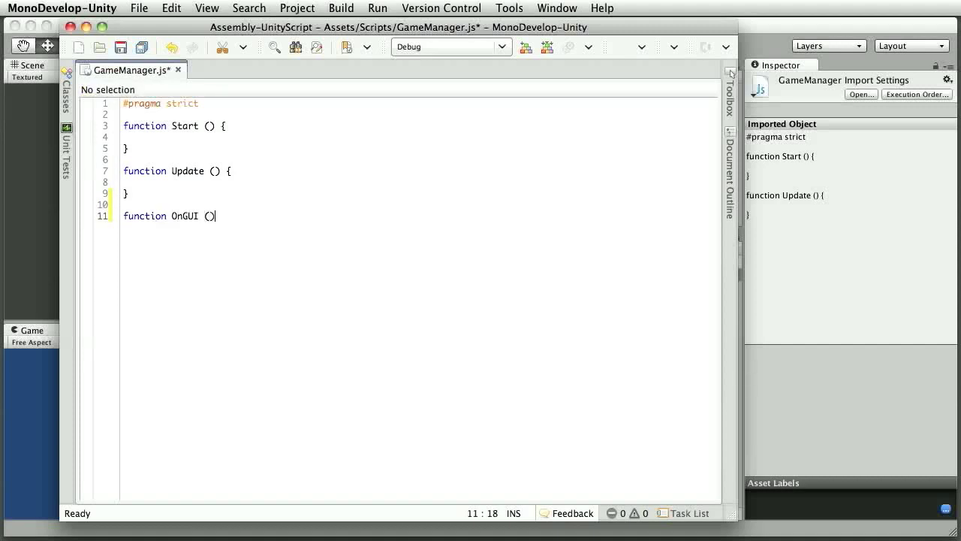
pyautogui.write('{')
pyautogui.press('Return')
pyautogui.press('Return')
pyautogui.write('}')
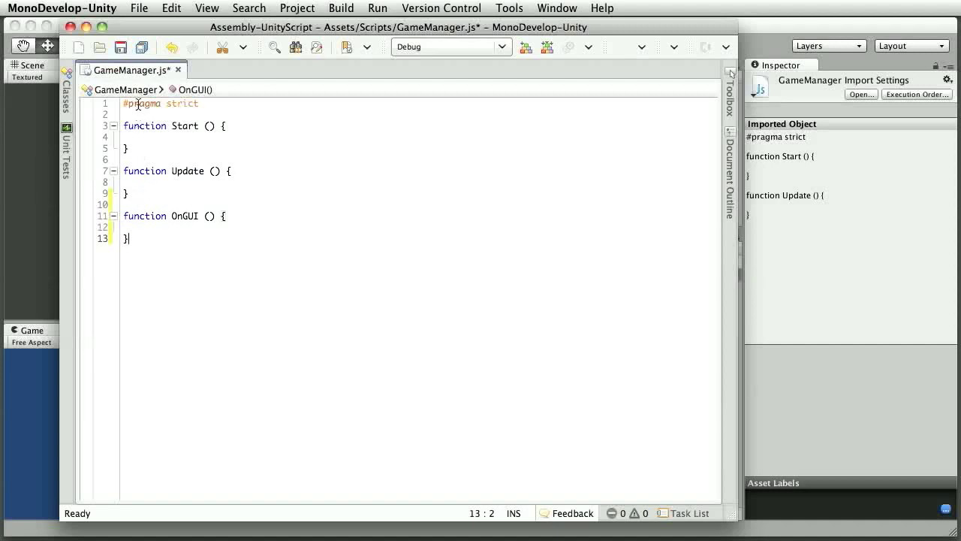
pyautogui.click(119, 48)
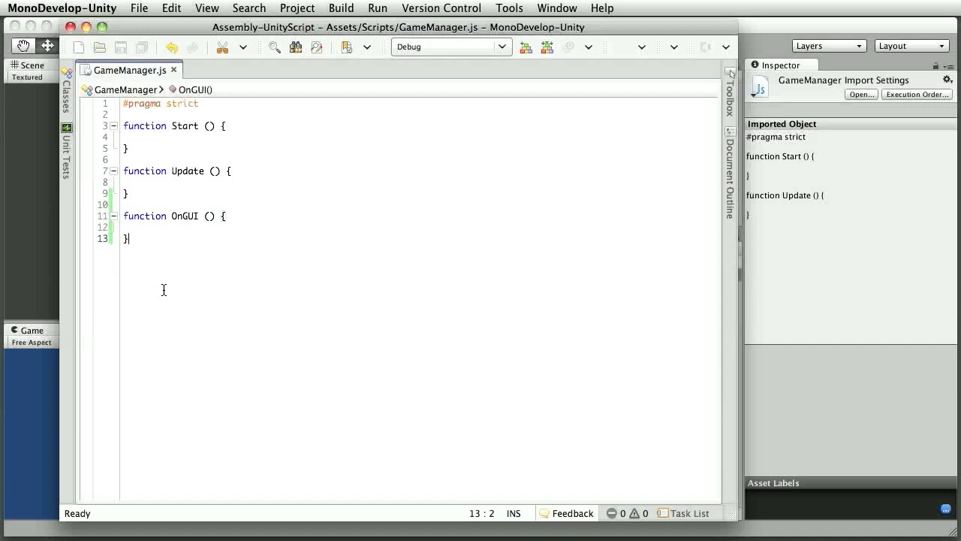
pyautogui.moveTo(711, 132)
pyautogui.mouseDown()
pyautogui.moveTo(709, 391)
pyautogui.moveTo(697, 115)
pyautogui.mouseUp()
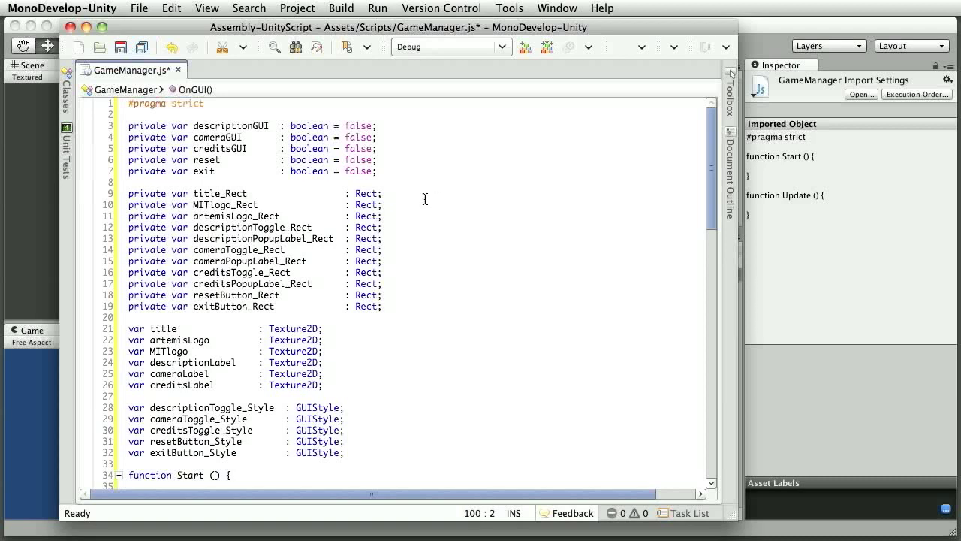
pyautogui.click(132, 126)
pyautogui.moveTo(140, 131)
pyautogui.mouseDown()
pyautogui.moveTo(389, 159)
pyautogui.moveTo(389, 171)
pyautogui.mouseUp()
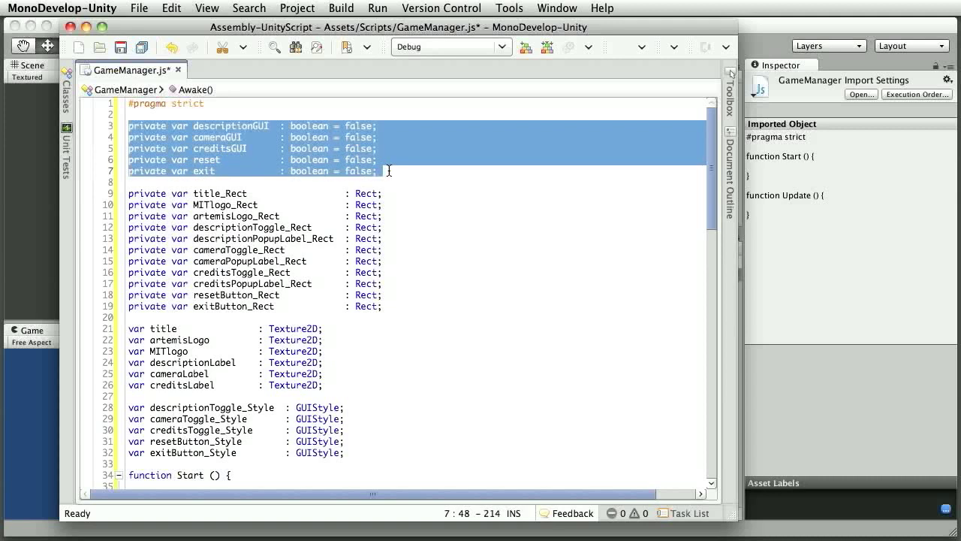
pyautogui.click(390, 171)
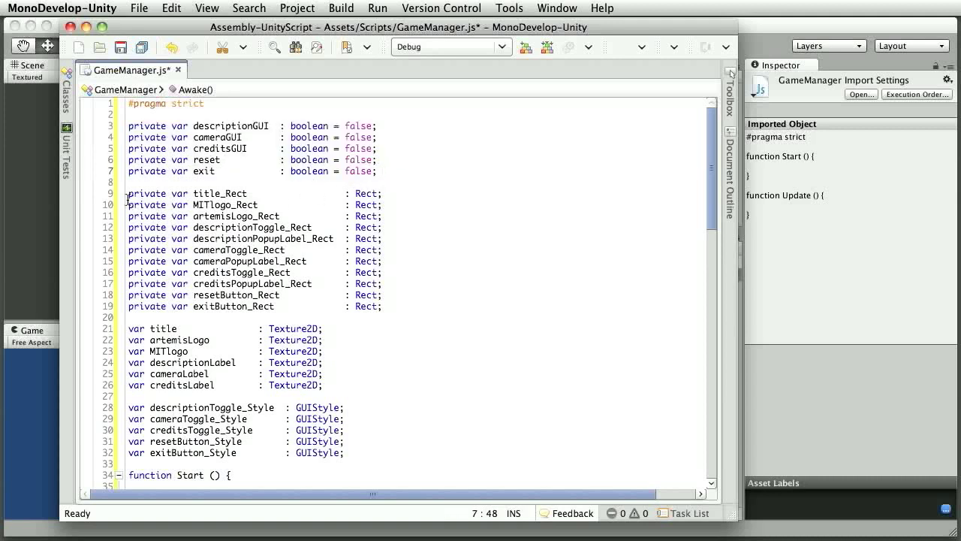
pyautogui.moveTo(127, 196); pyautogui.dragTo(390, 306)
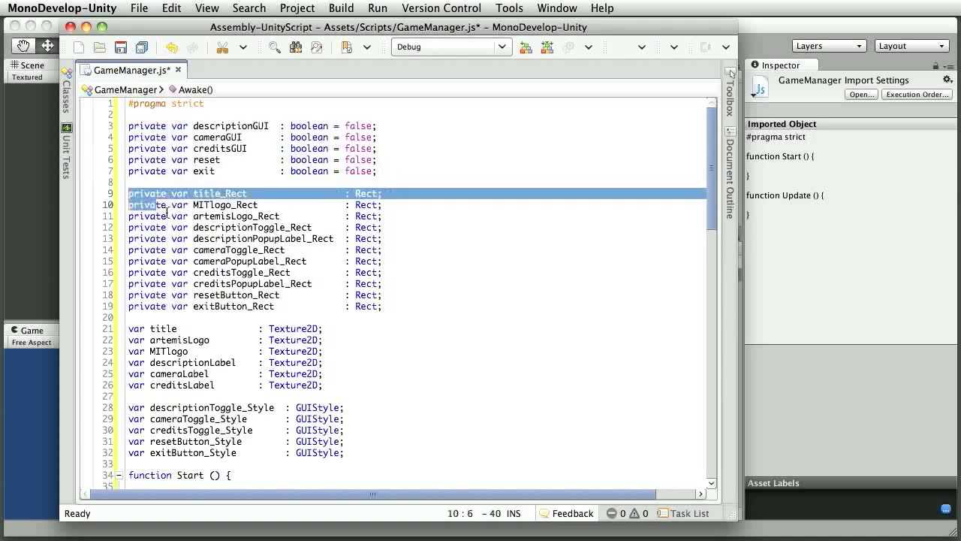
pyautogui.click(393, 307)
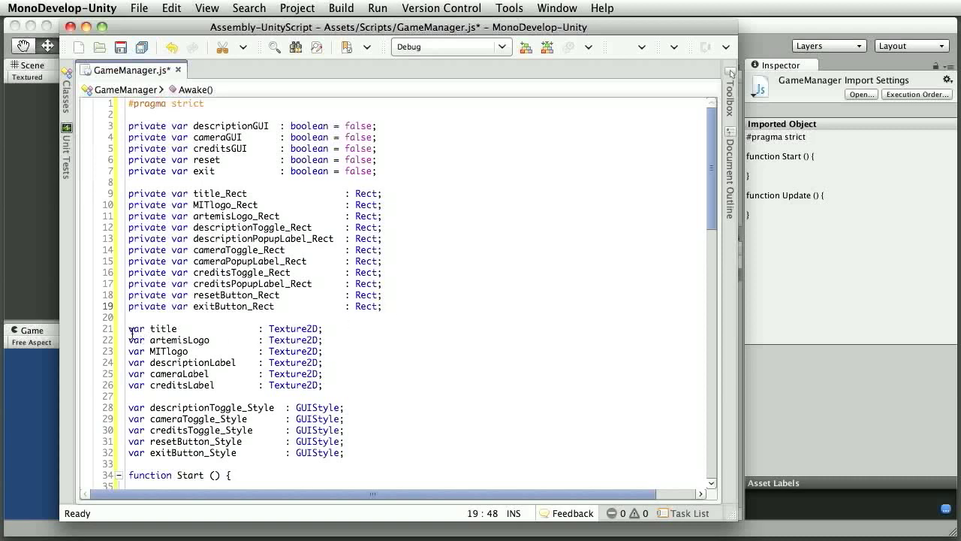
pyautogui.moveTo(128, 328); pyautogui.dragTo(344, 396)
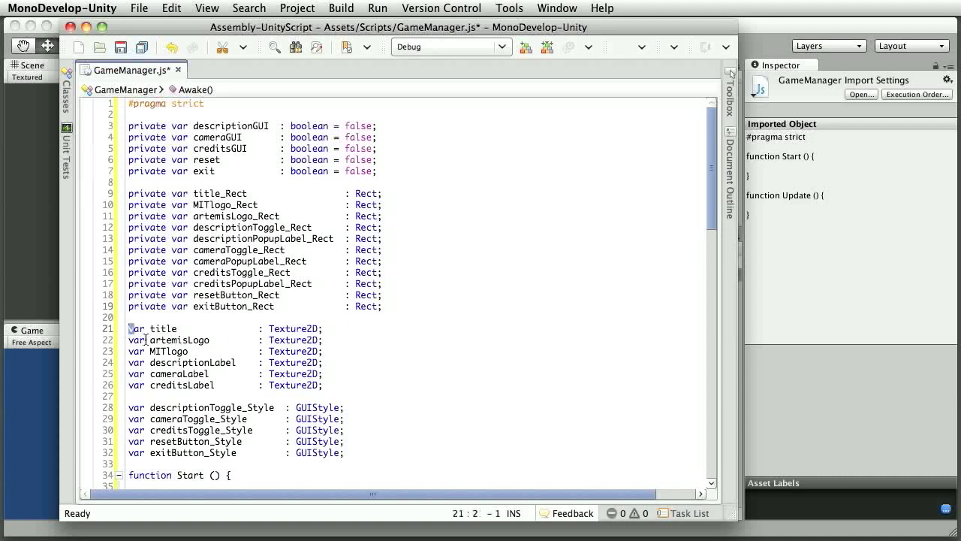
pyautogui.click(372, 388)
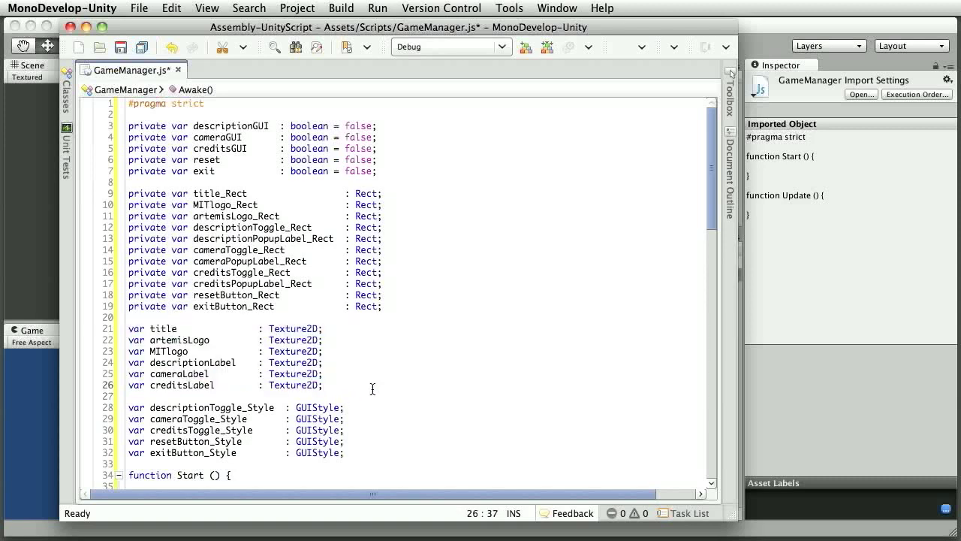
pyautogui.moveTo(128, 407); pyautogui.dragTo(359, 465)
pyautogui.click(371, 456)
pyautogui.moveTo(129, 329); pyautogui.dragTo(342, 332)
pyautogui.click(344, 332)
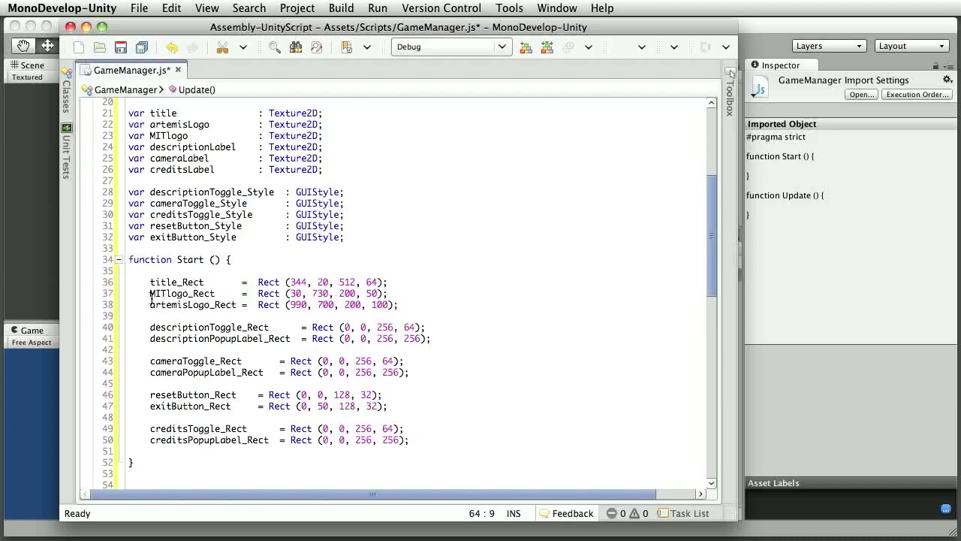
pyautogui.moveTo(144, 284); pyautogui.dragTo(425, 447)
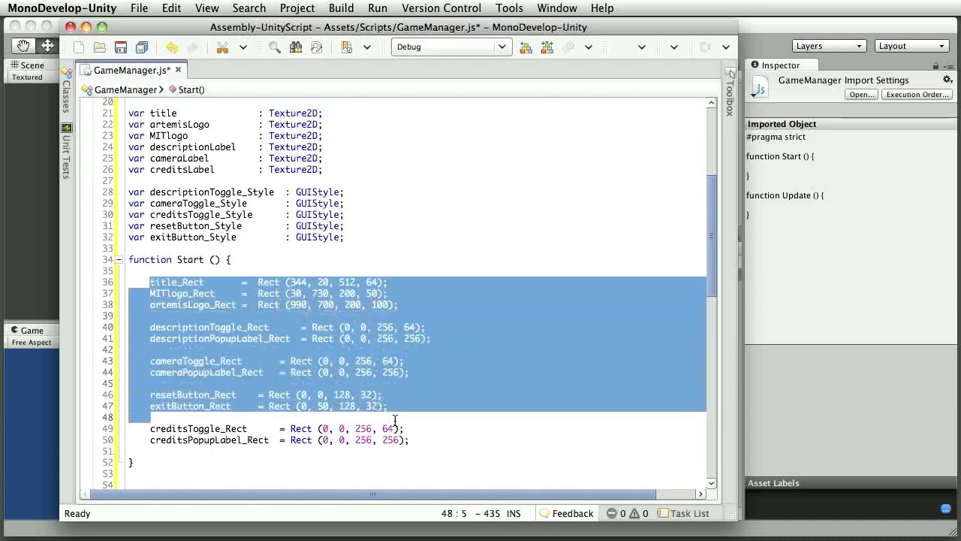
pyautogui.click(438, 444)
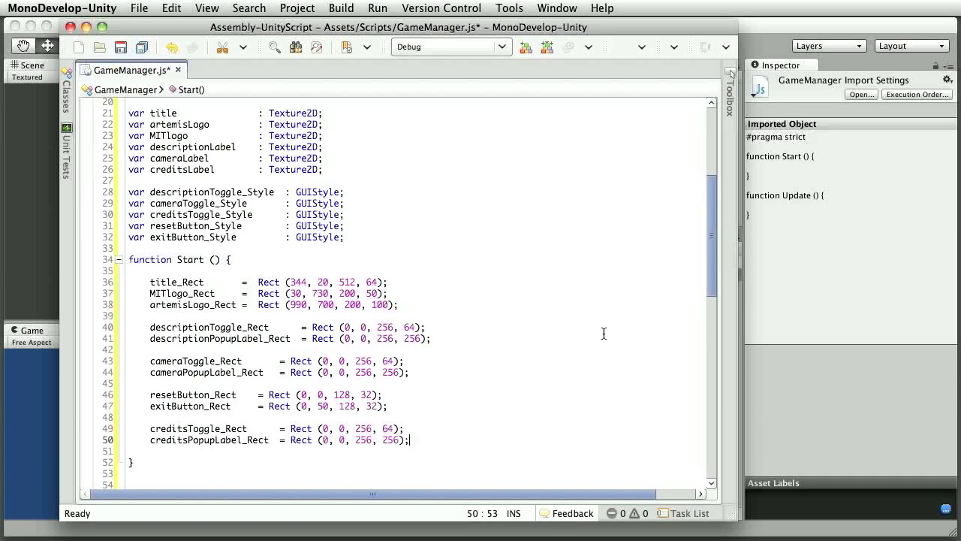
pyautogui.moveTo(711, 248); pyautogui.dragTo(706, 272)
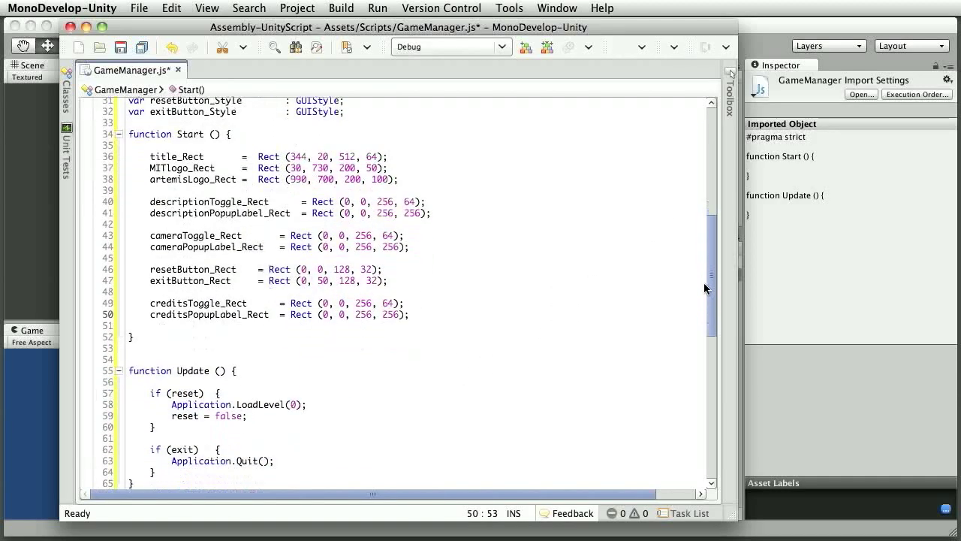
pyautogui.moveTo(705, 283); pyautogui.dragTo(704, 296)
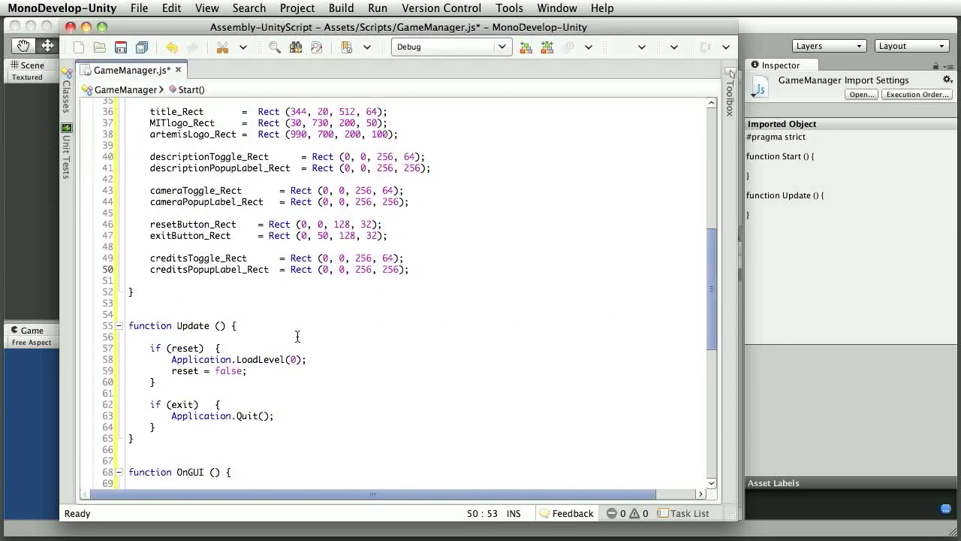
pyautogui.moveTo(127, 326); pyautogui.dragTo(181, 449)
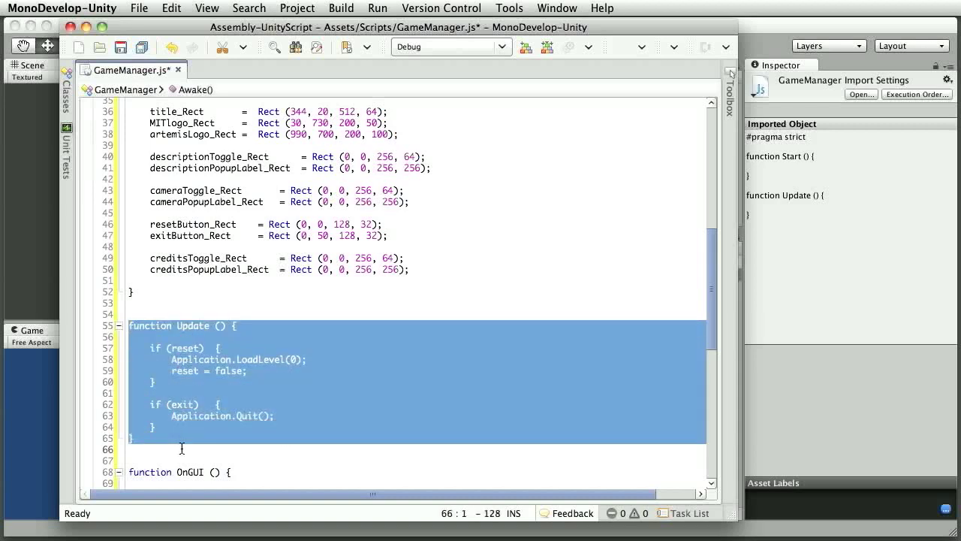
pyautogui.click(184, 448)
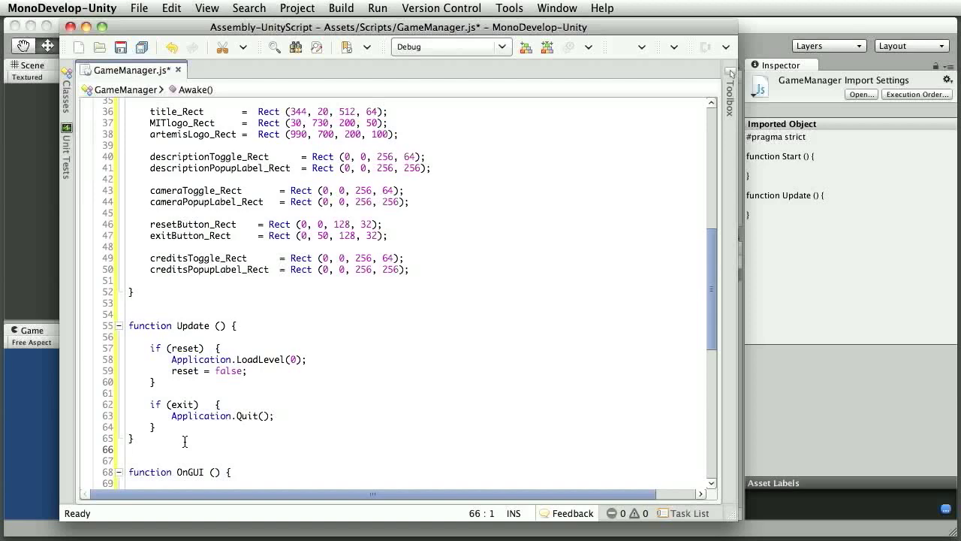
pyautogui.moveTo(711, 280); pyautogui.dragTo(690, 392)
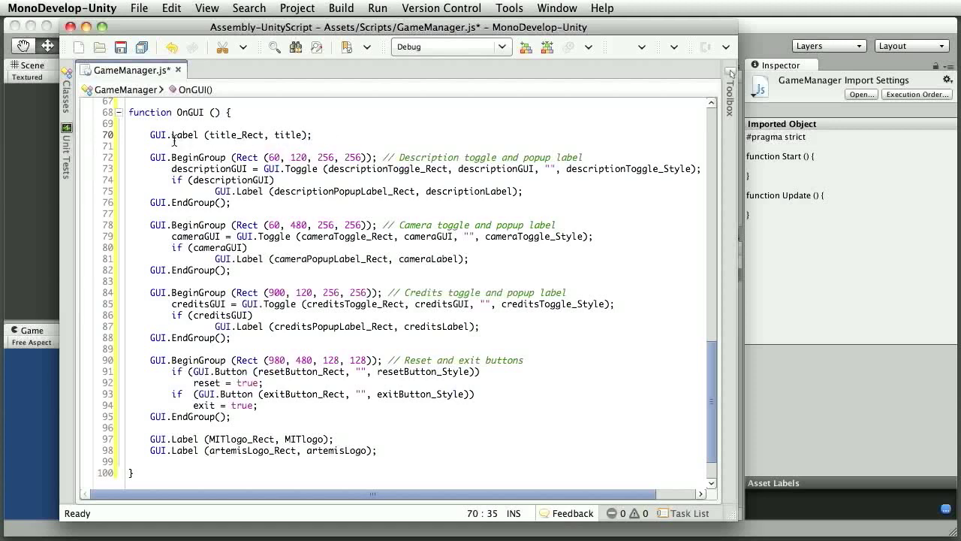
pyautogui.moveTo(150, 135); pyautogui.dragTo(317, 135)
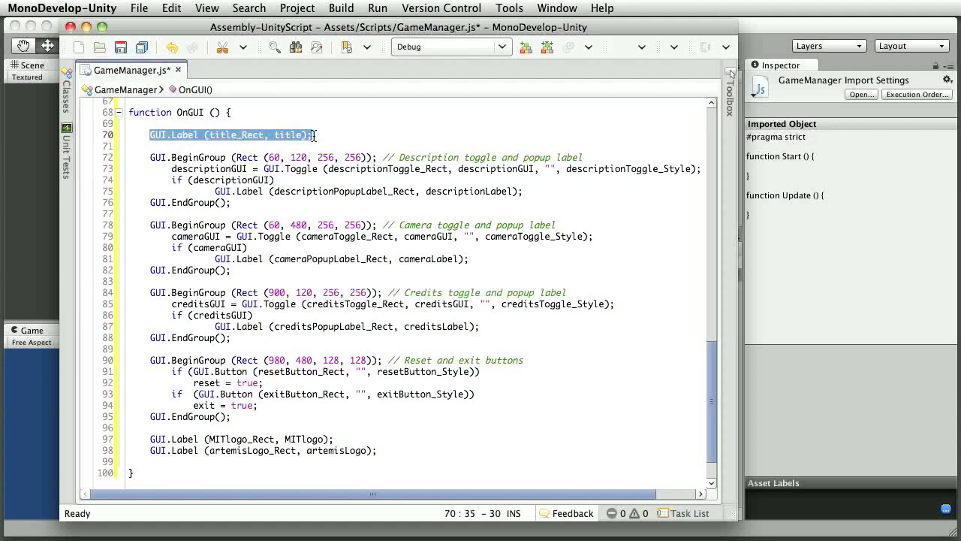
pyautogui.click(323, 135)
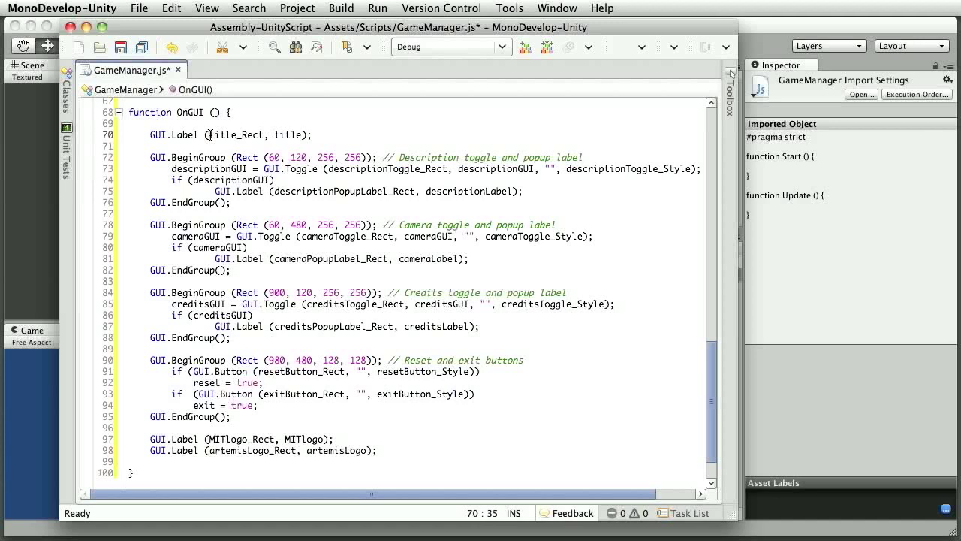
pyautogui.moveTo(210, 136); pyautogui.dragTo(265, 135)
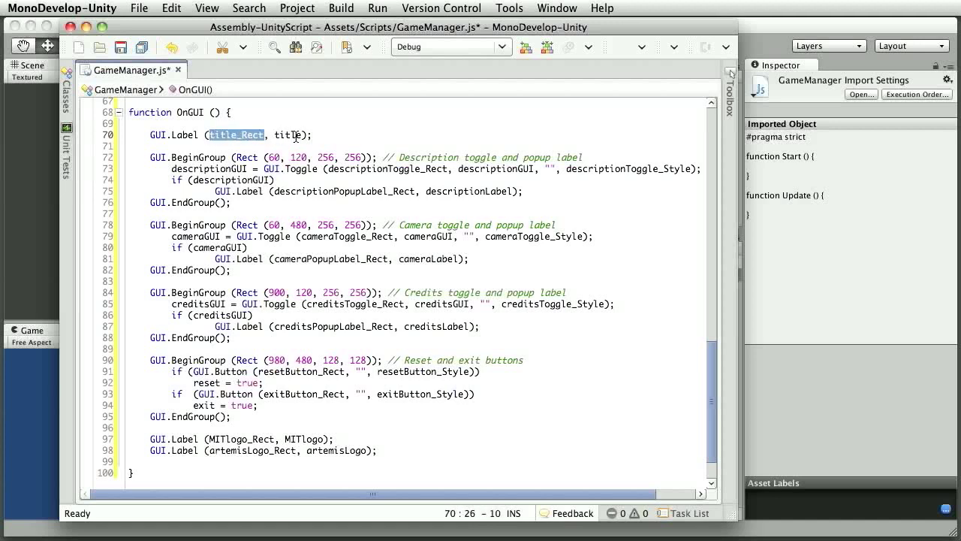
pyautogui.click(324, 136)
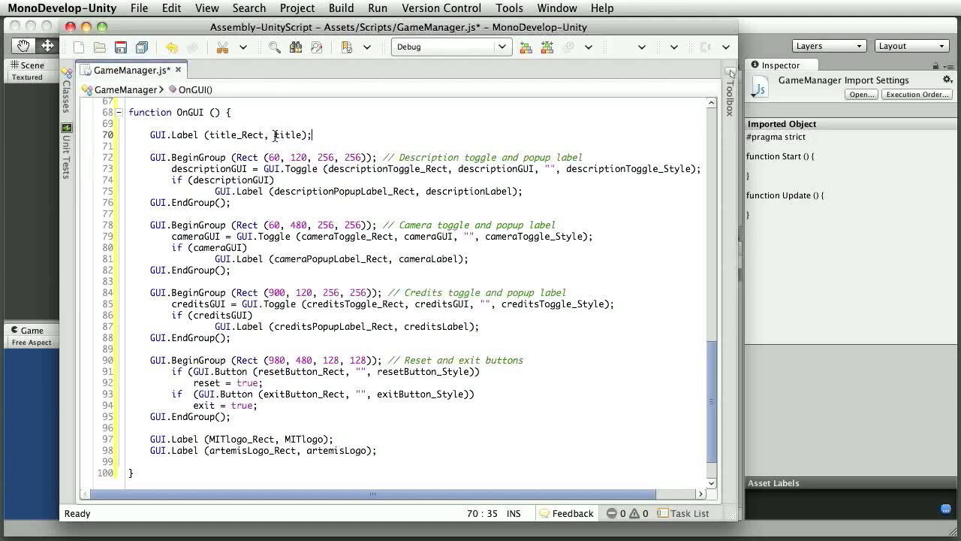
pyautogui.moveTo(274, 135); pyautogui.dragTo(305, 135)
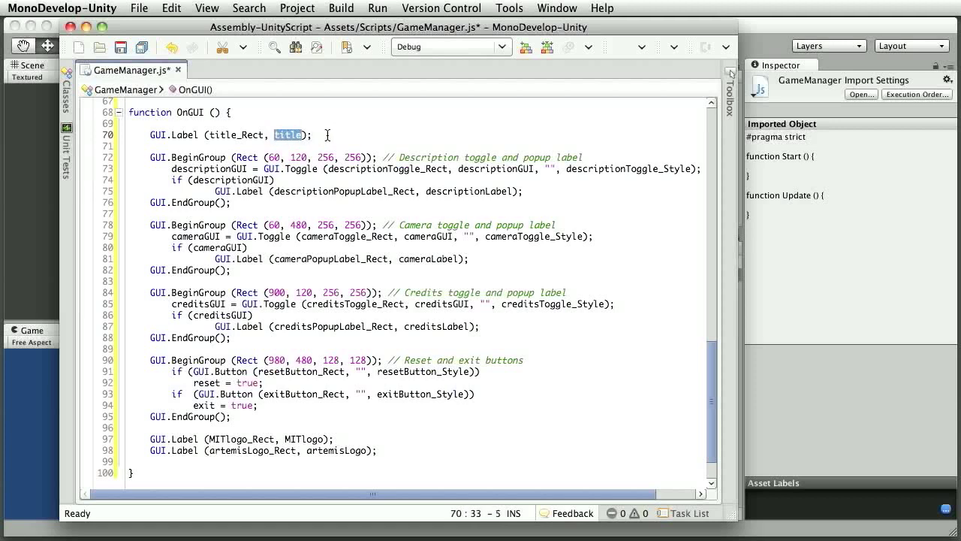
pyautogui.click(328, 135)
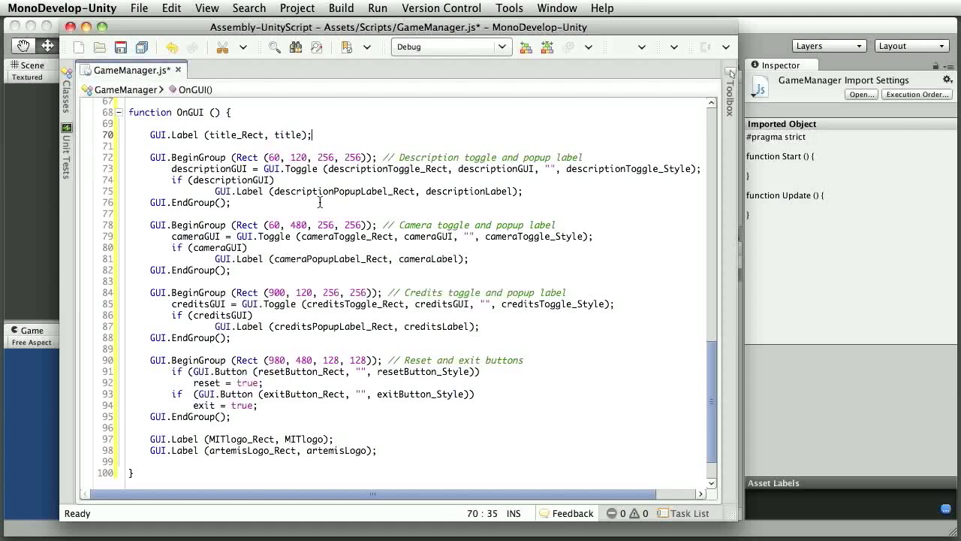
pyautogui.moveTo(148, 439); pyautogui.dragTo(345, 439)
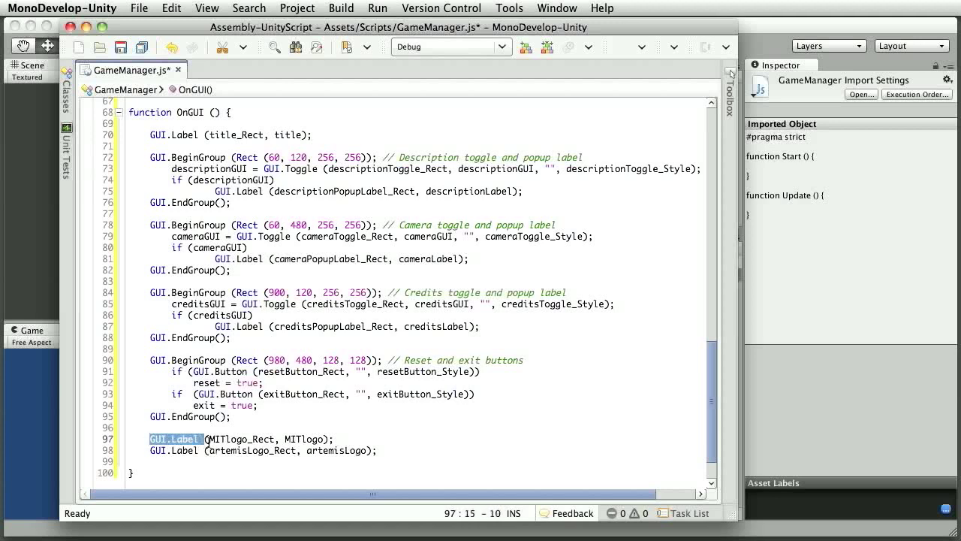
pyautogui.click(346, 439)
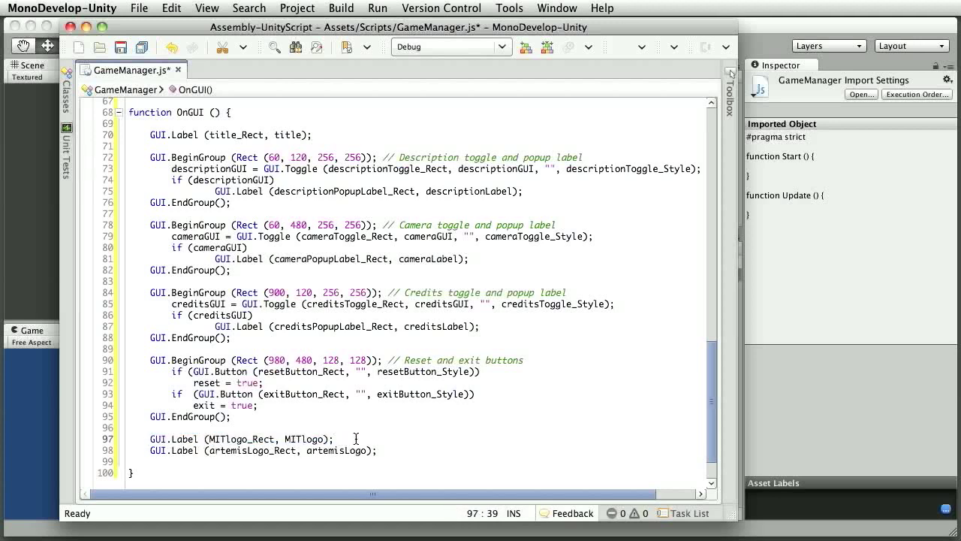
pyautogui.click(392, 451)
pyautogui.click(548, 191)
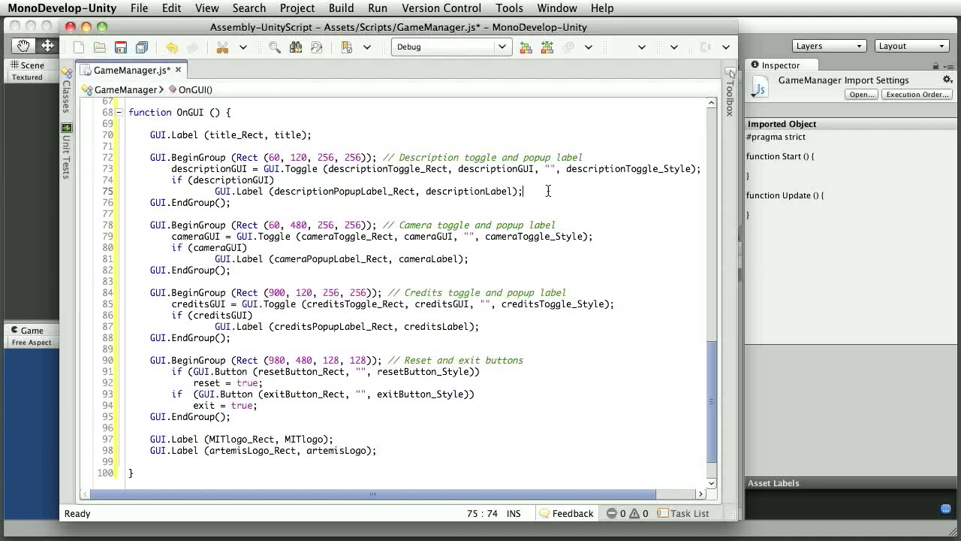
pyautogui.click(503, 259)
pyautogui.click(501, 328)
pyautogui.moveTo(150, 158); pyautogui.dragTo(239, 205)
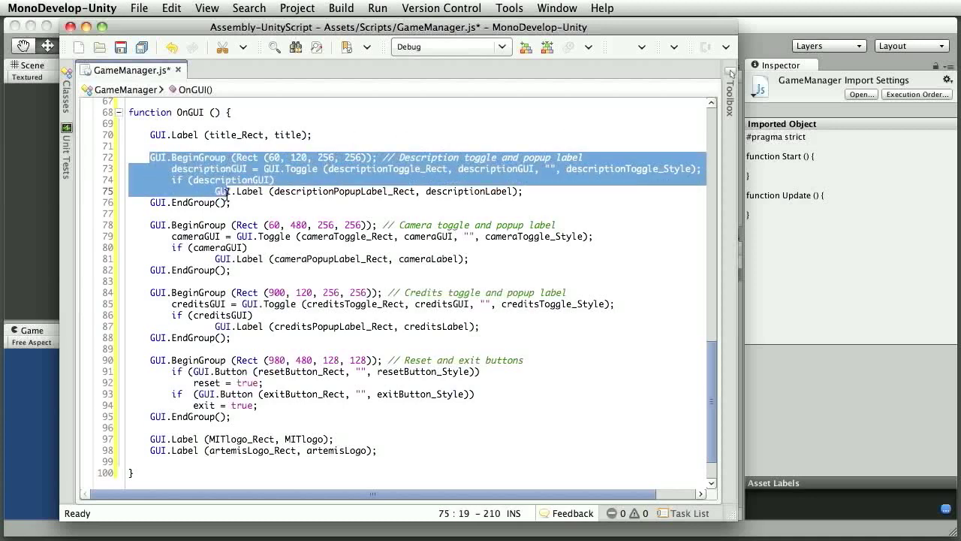
pyautogui.click(254, 206)
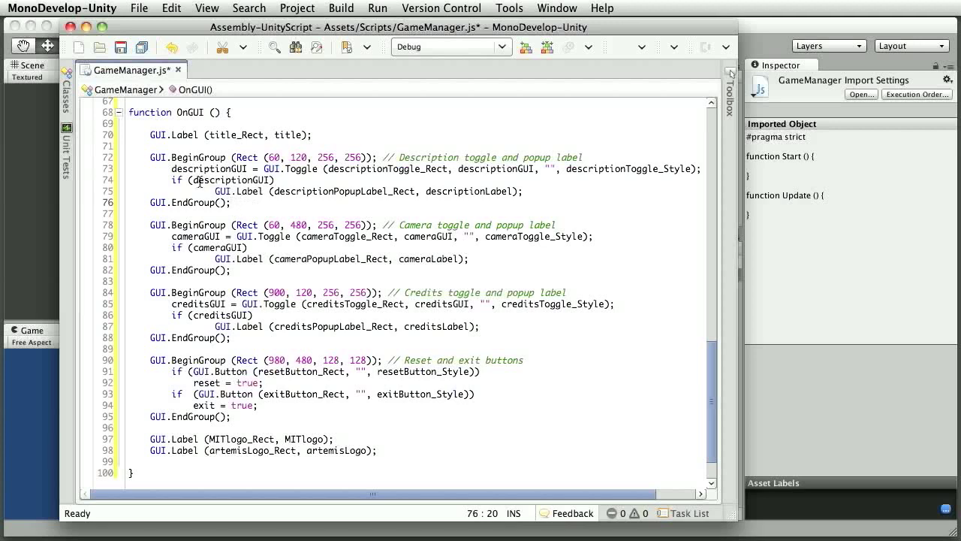
pyautogui.moveTo(171, 168); pyautogui.dragTo(702, 169)
pyautogui.click(702, 169)
pyautogui.moveTo(330, 170); pyautogui.dragTo(447, 169)
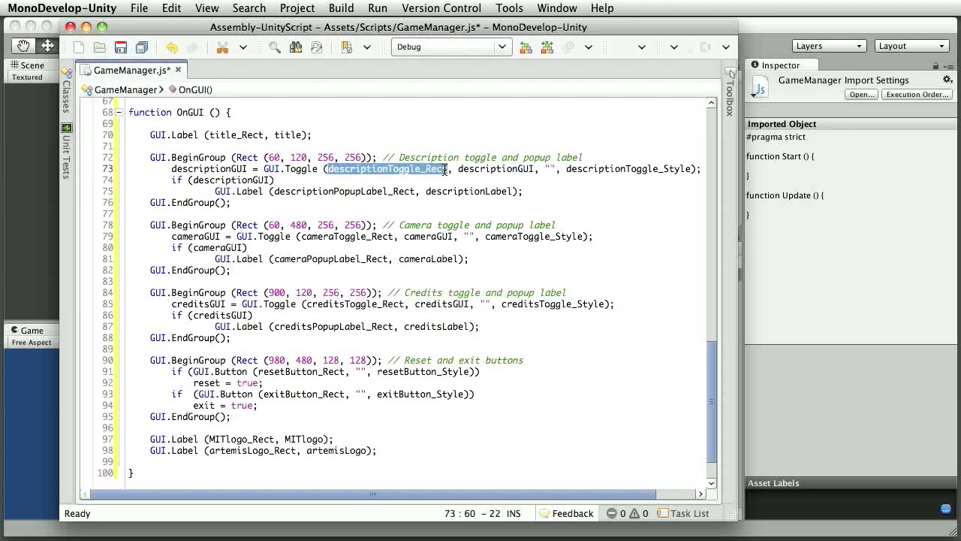
pyautogui.click(449, 170)
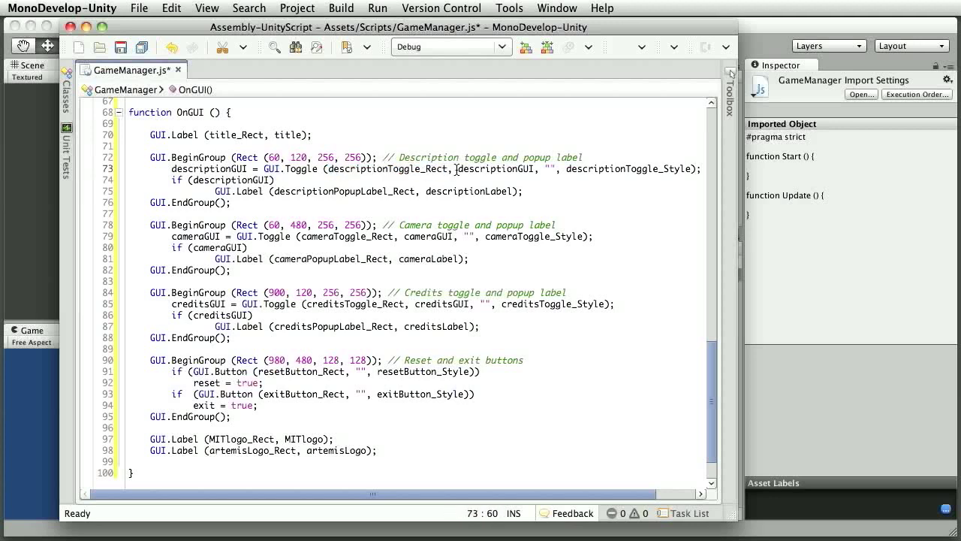
pyautogui.moveTo(458, 170); pyautogui.dragTo(535, 170)
pyautogui.moveTo(567, 170); pyautogui.dragTo(690, 172)
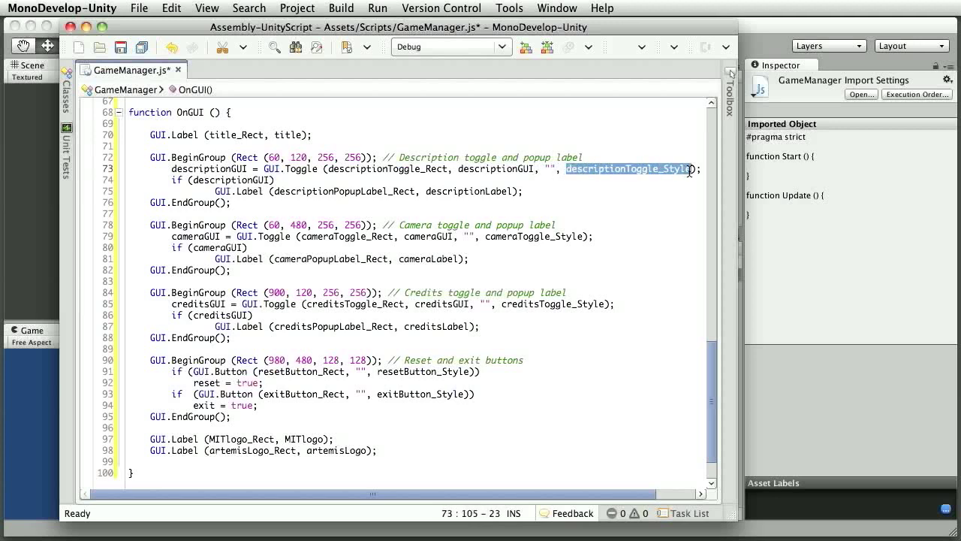
pyautogui.click(689, 172)
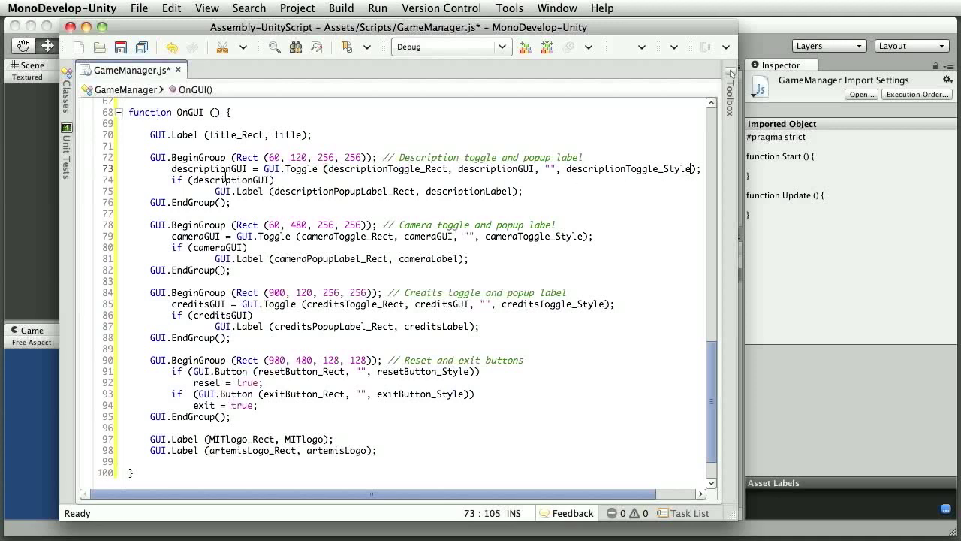
pyautogui.moveTo(171, 181); pyautogui.dragTo(275, 181)
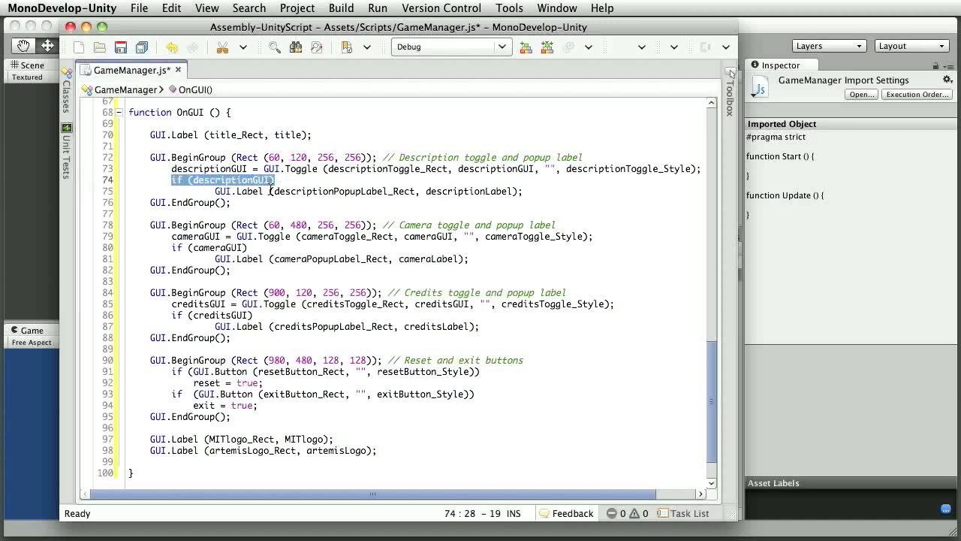
pyautogui.moveTo(214, 191); pyautogui.dragTo(530, 194)
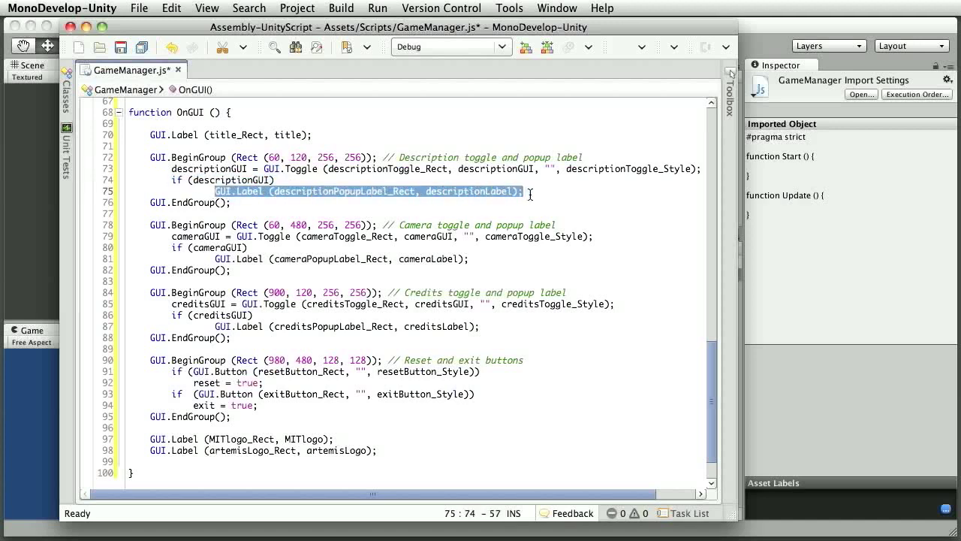
pyautogui.click(530, 194)
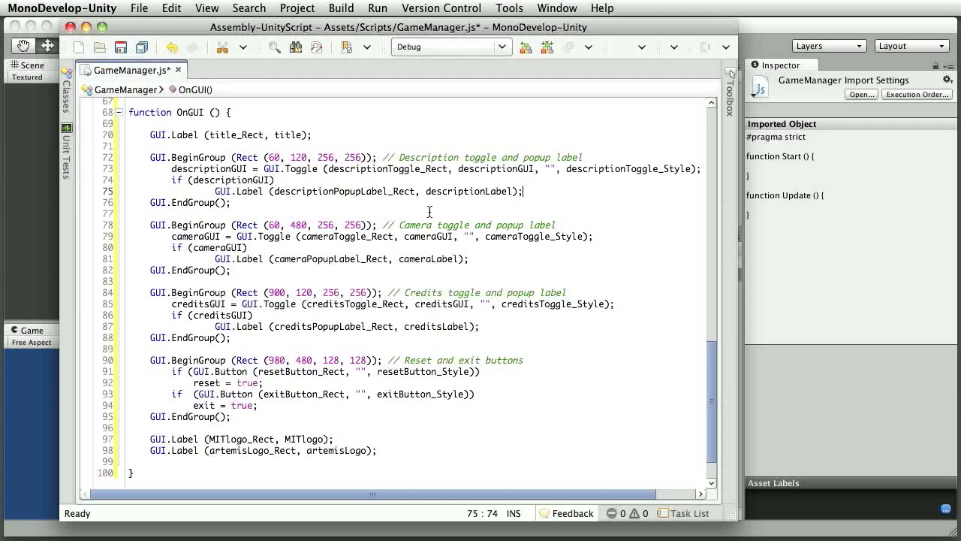
pyautogui.moveTo(150, 224); pyautogui.dragTo(244, 274)
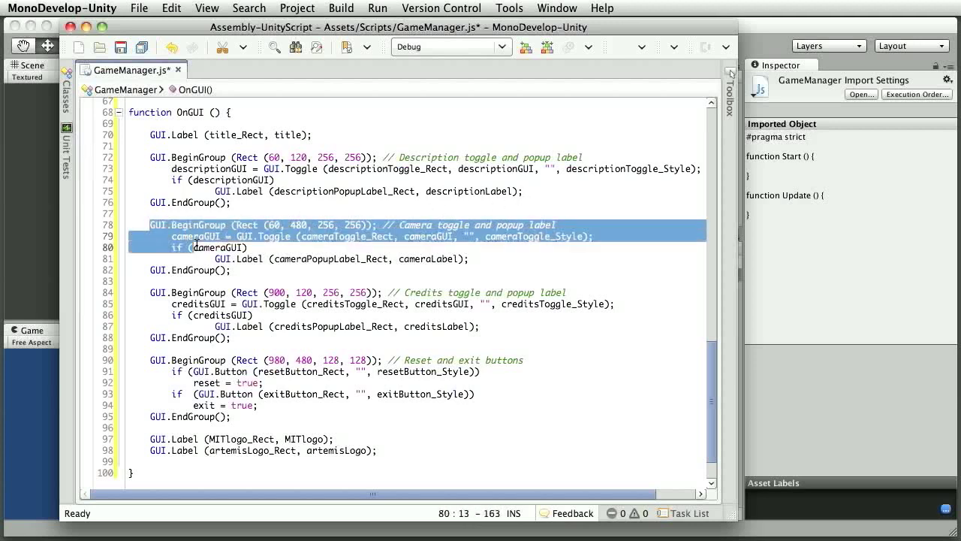
pyautogui.click(251, 273)
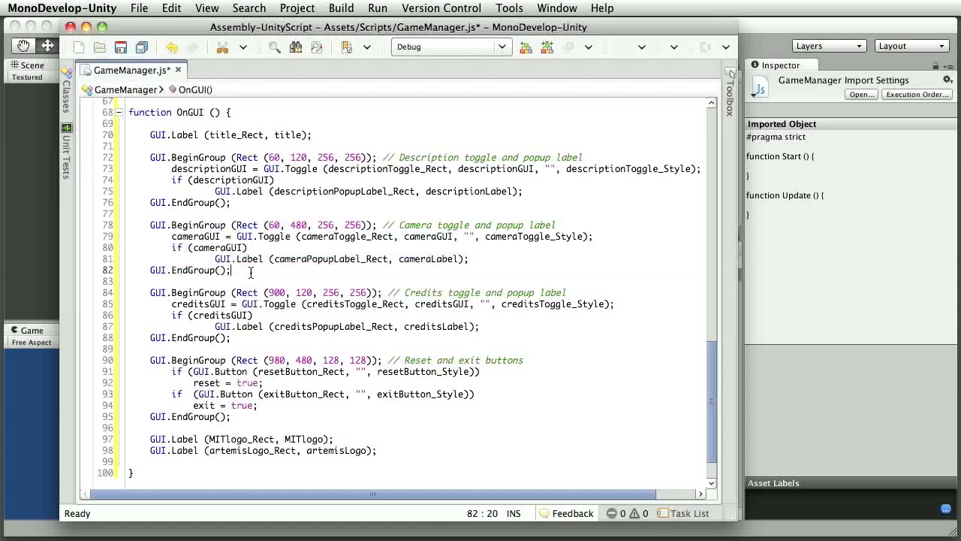
pyautogui.moveTo(149, 292); pyautogui.dragTo(239, 338)
pyautogui.click(251, 339)
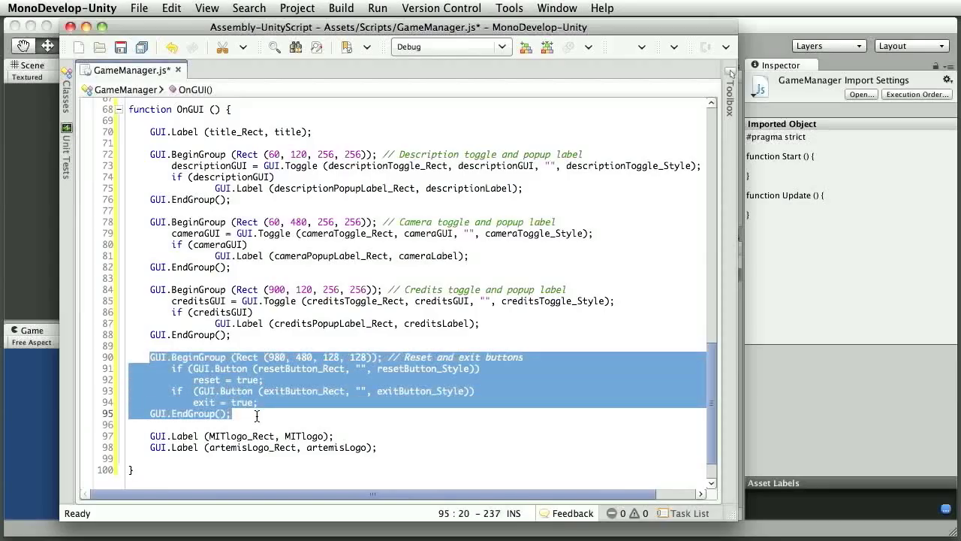
pyautogui.click(257, 416)
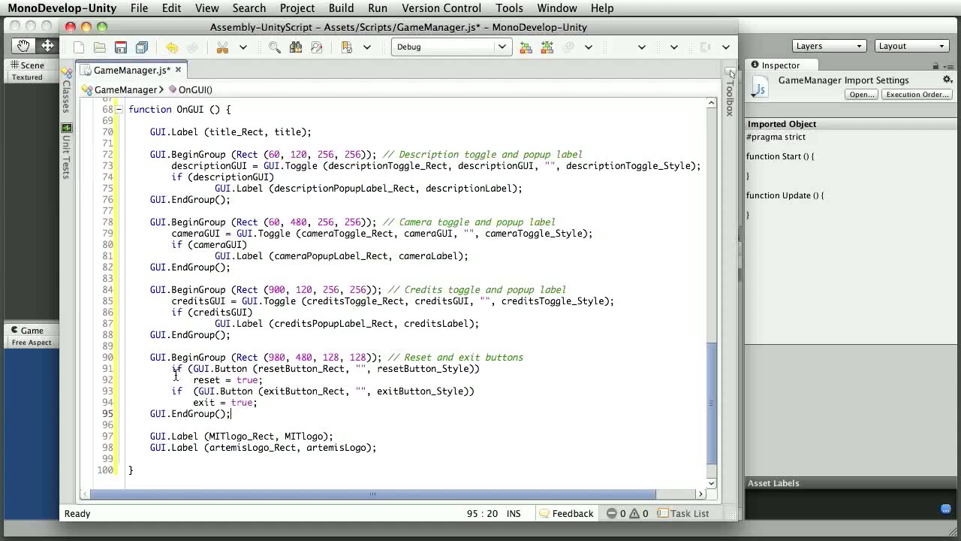
pyautogui.moveTo(166, 370); pyautogui.dragTo(272, 383)
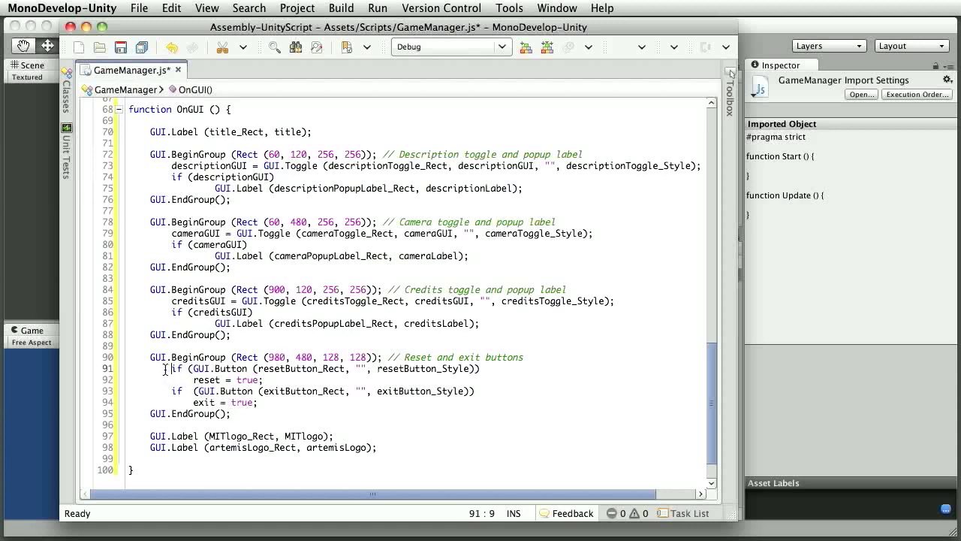
pyautogui.click(273, 380)
pyautogui.moveTo(707, 366); pyautogui.dragTo(705, 320)
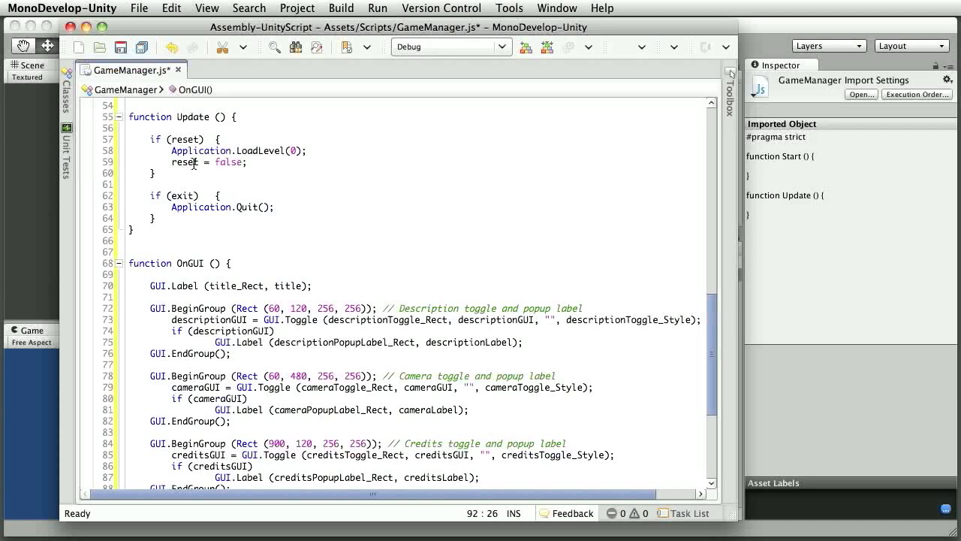
pyautogui.moveTo(171, 150); pyautogui.dragTo(308, 151)
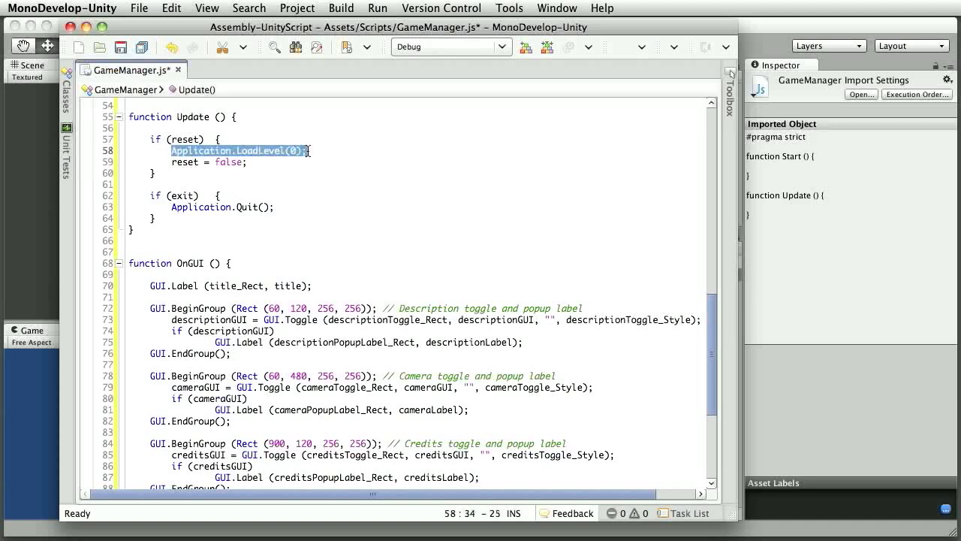
pyautogui.click(326, 152)
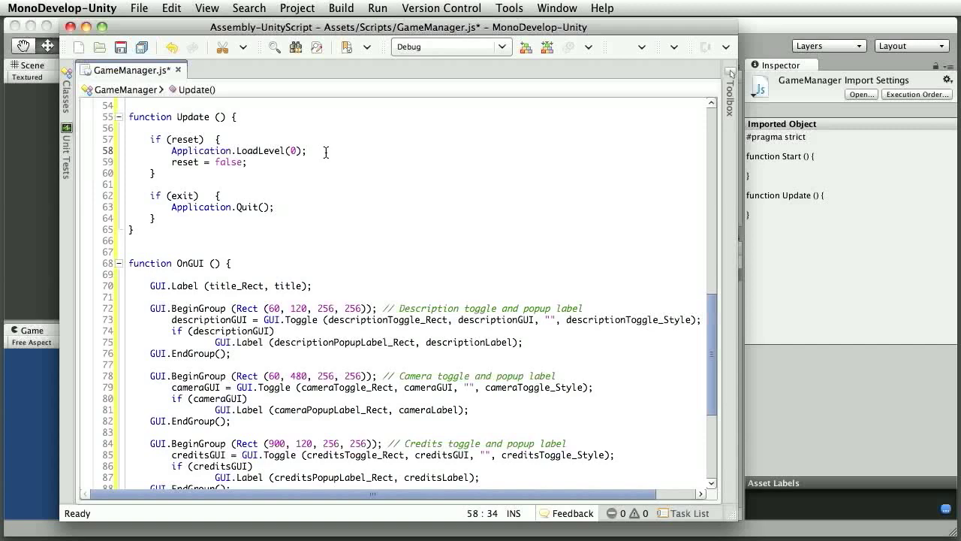
pyautogui.scroll(-1, 709, 338)
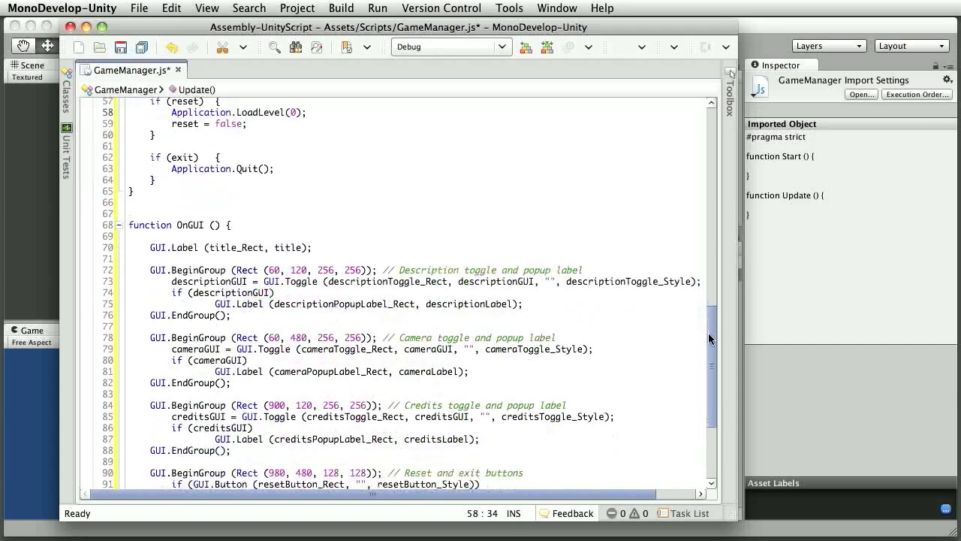
pyautogui.scroll(-3, 708, 338)
pyautogui.scroll(-1, 714, 364)
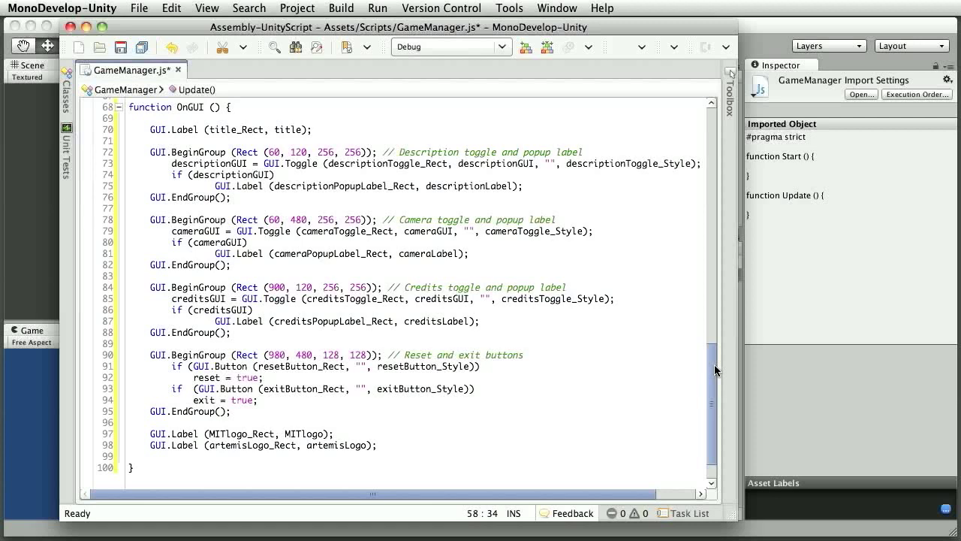
pyautogui.moveTo(170, 389); pyautogui.dragTo(271, 402)
pyautogui.click(273, 402)
pyautogui.moveTo(710, 425); pyautogui.dragTo(747, 379)
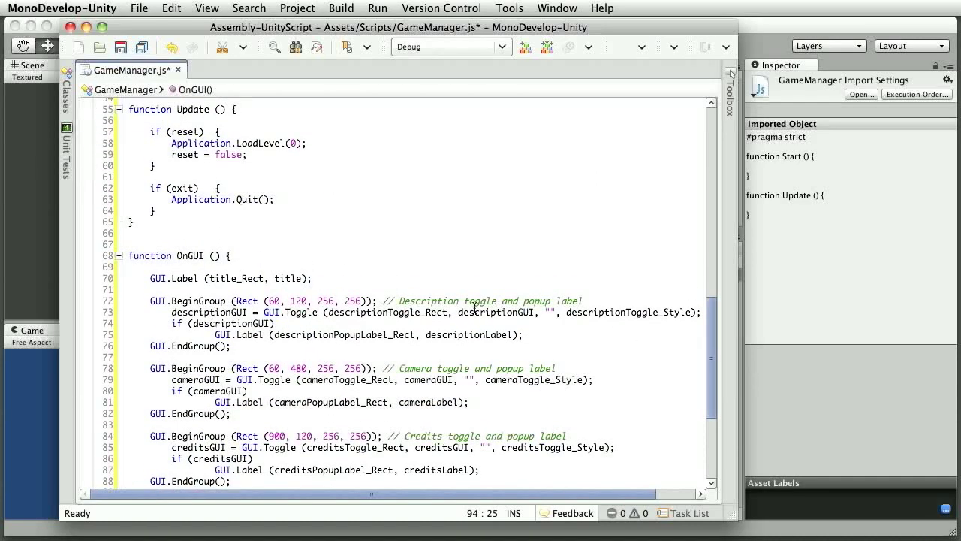
pyautogui.moveTo(168, 201); pyautogui.dragTo(288, 200)
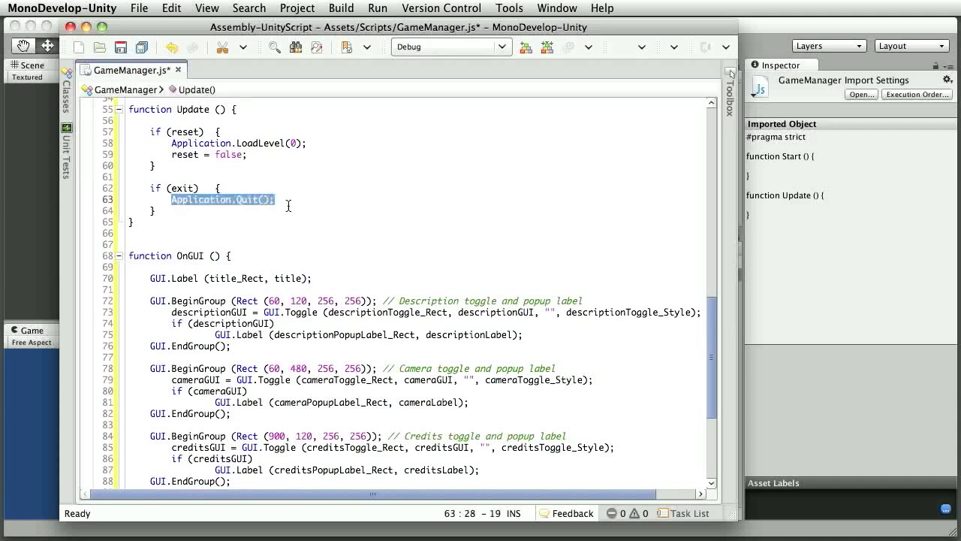
pyautogui.click(291, 200)
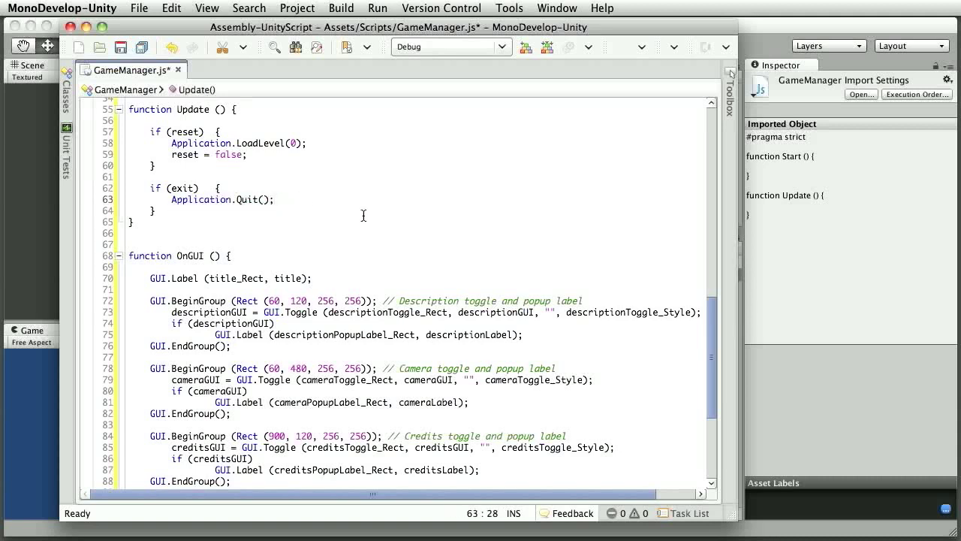
pyautogui.moveTo(709, 318); pyautogui.dragTo(699, 370)
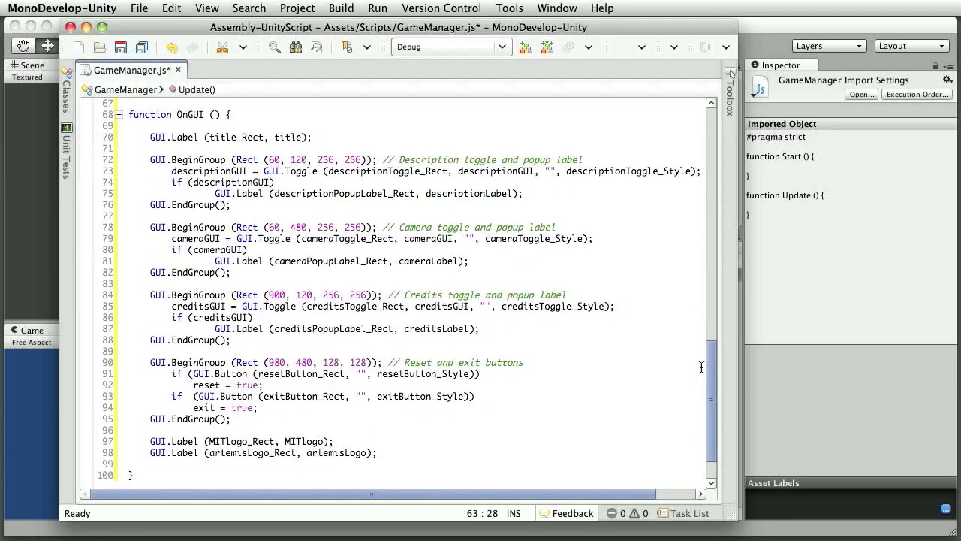
pyautogui.click(71, 27)
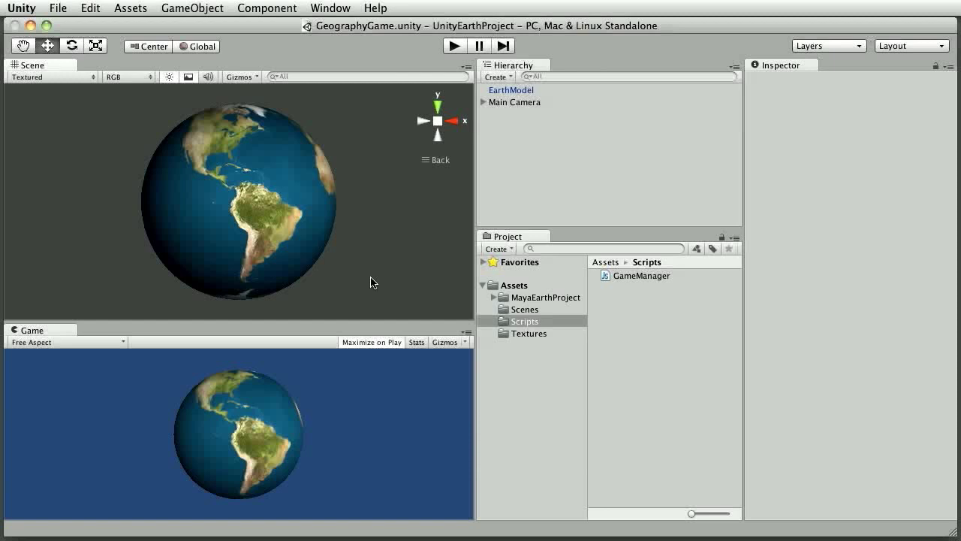
# Create an empty GameObject and rename it GUIcontrol
pyautogui.click(212, 8)
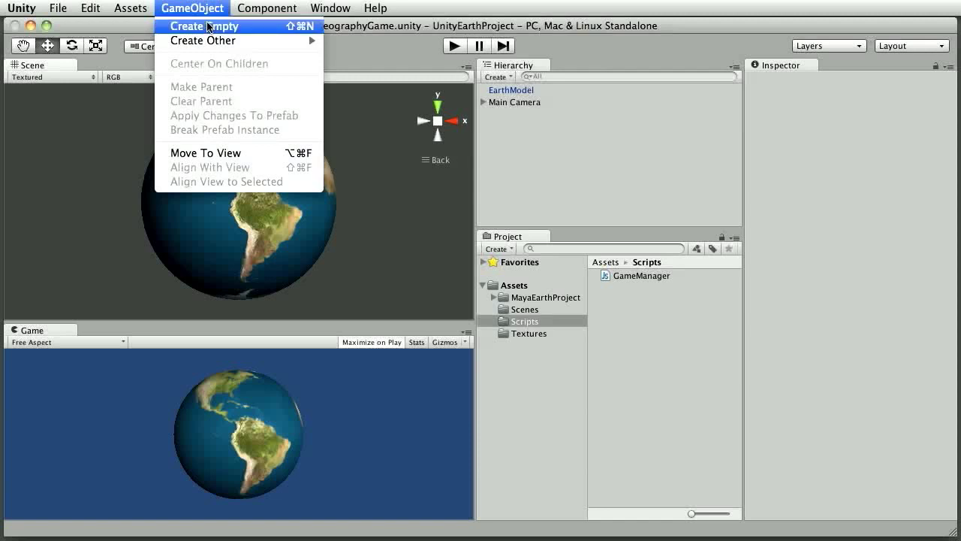
pyautogui.click(208, 27)
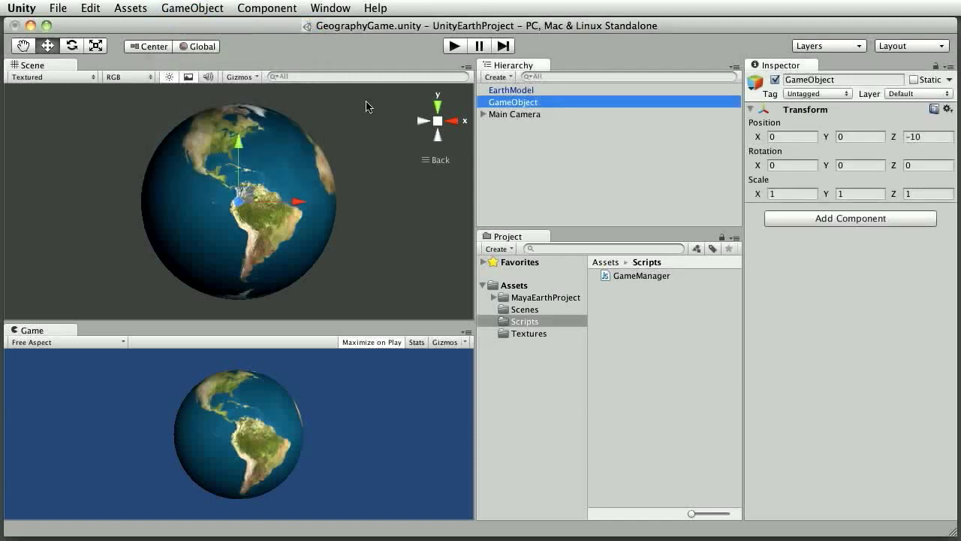
pyautogui.click(532, 103)
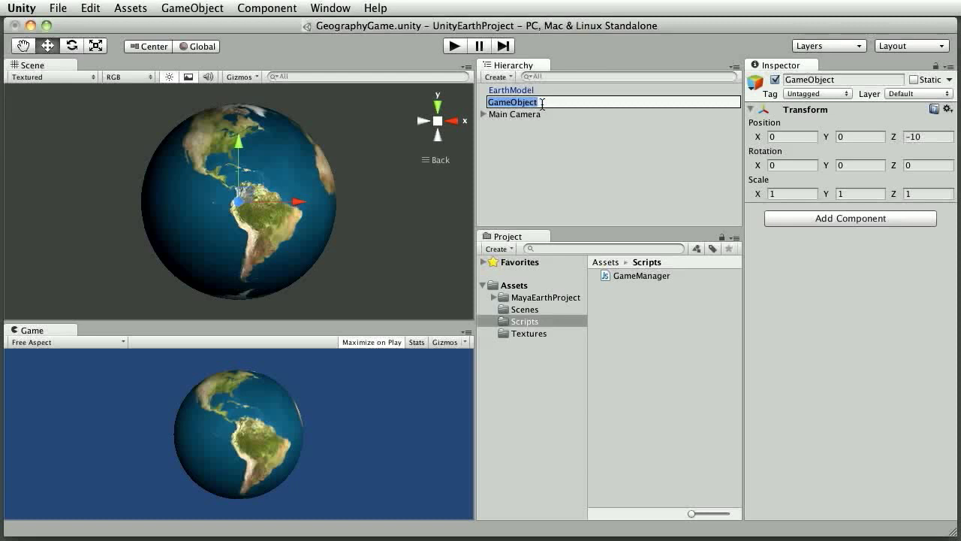
pyautogui.write('GUI')
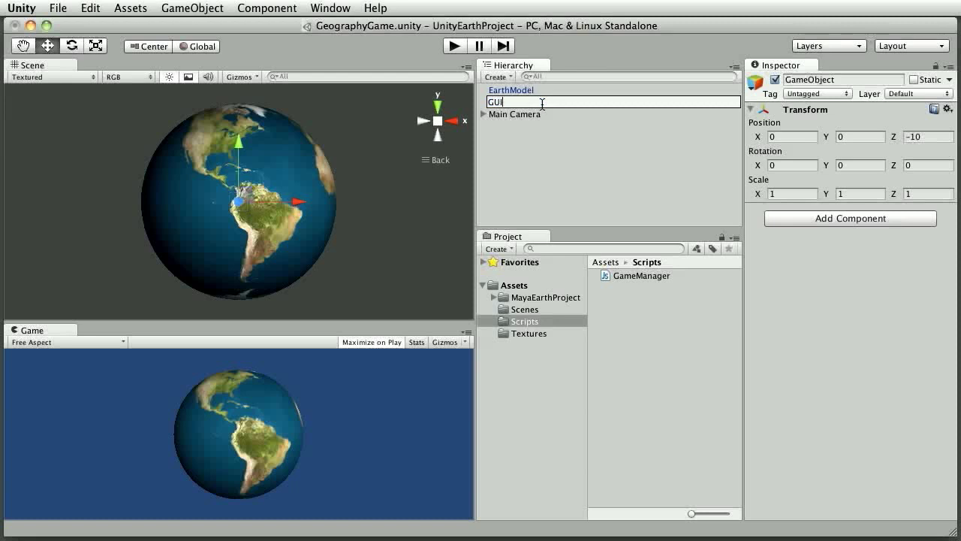
pyautogui.write('control')
pyautogui.press('Return')
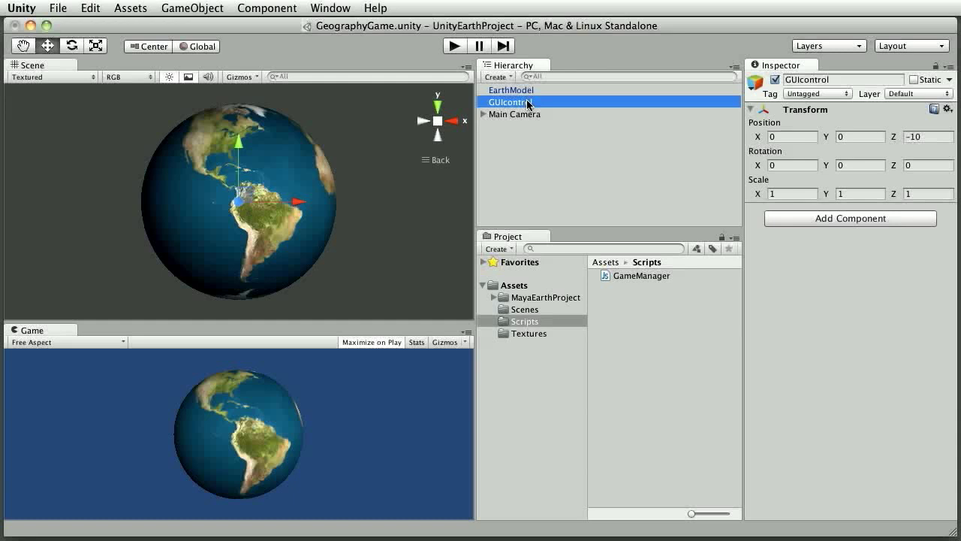
# Drag the GameManager script from the Scripts folder onto GUIcontrol in the Hierarchy
pyautogui.click(619, 277)
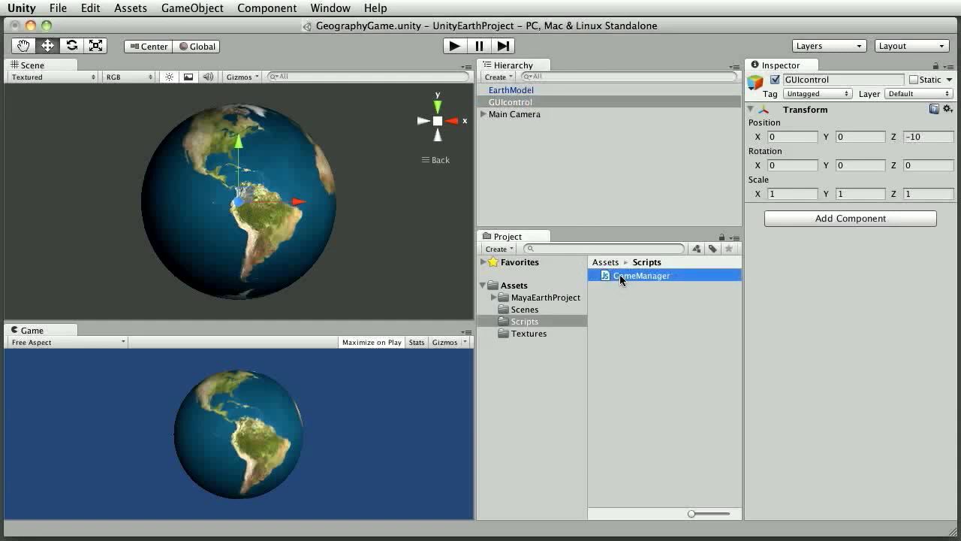
pyautogui.moveTo(620, 275); pyautogui.dragTo(580, 202)
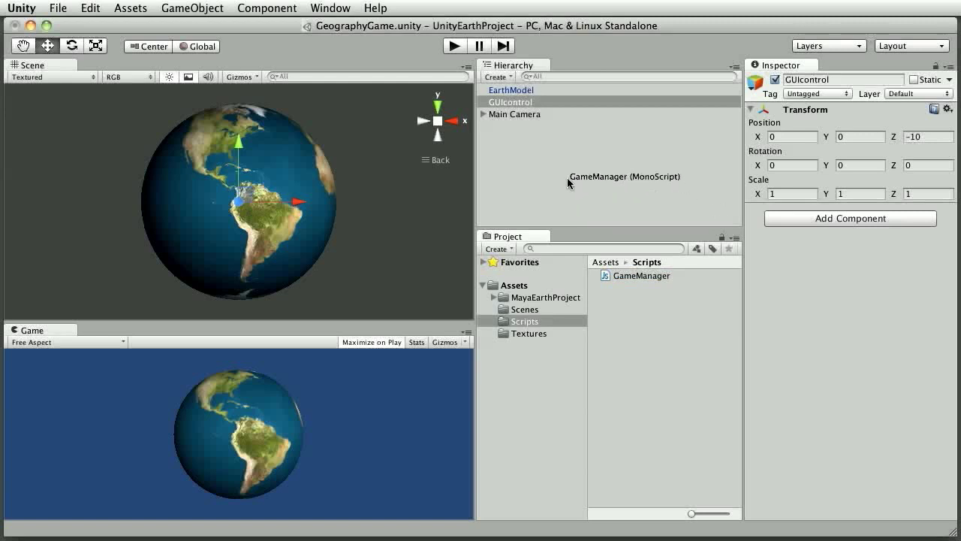
pyautogui.moveTo(581, 203); pyautogui.dragTo(555, 102)
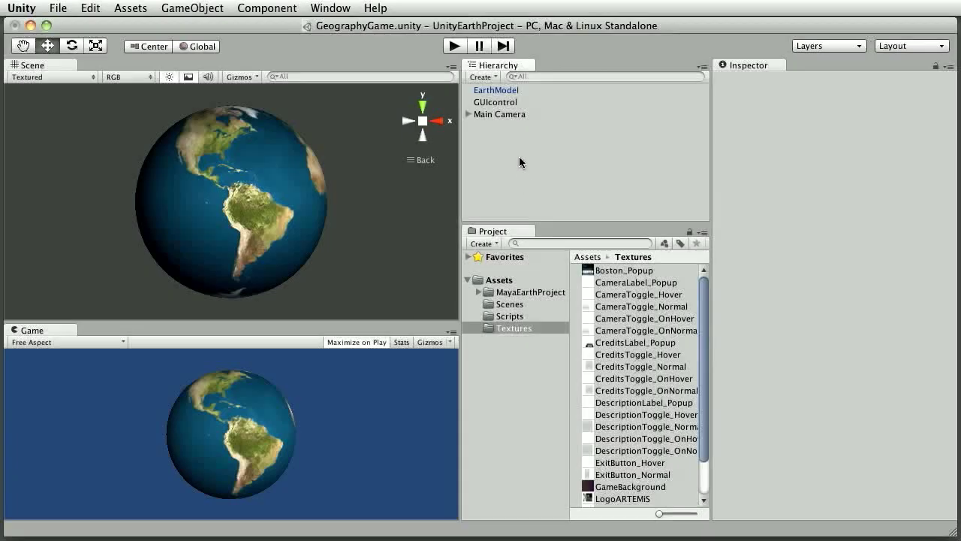
# Select GUIcontrol to show its Game Manager fields and bring up the Title texture picker
pyautogui.click(495, 103)
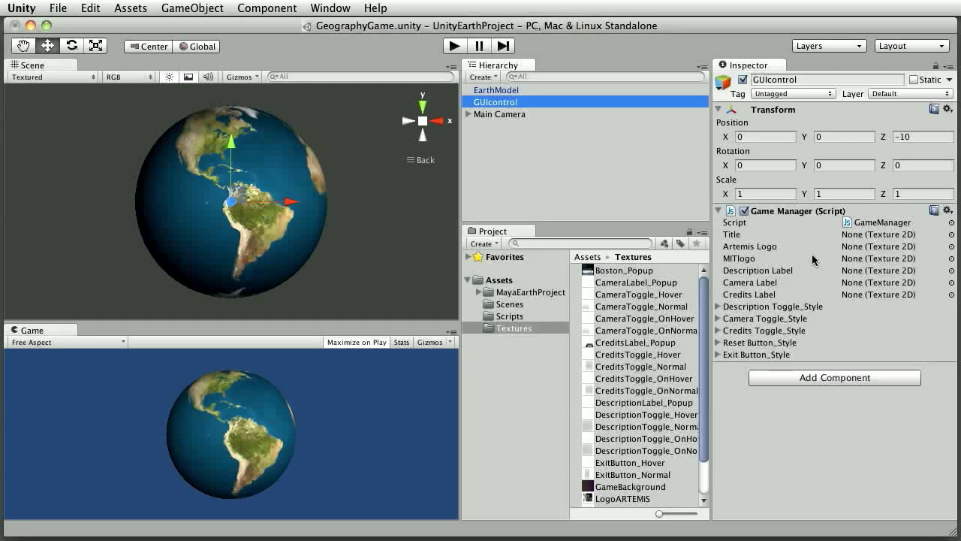
pyautogui.click(951, 234)
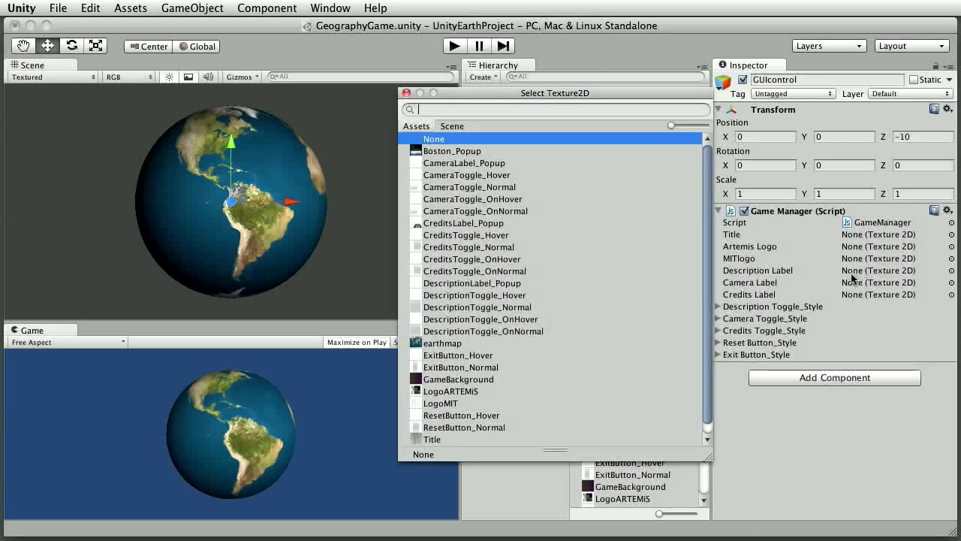
# Assign Title, LogoMIT, LogoARTEMiS and the Description, Camera and Credits label popup textures to their fields
pyautogui.click(432, 440)
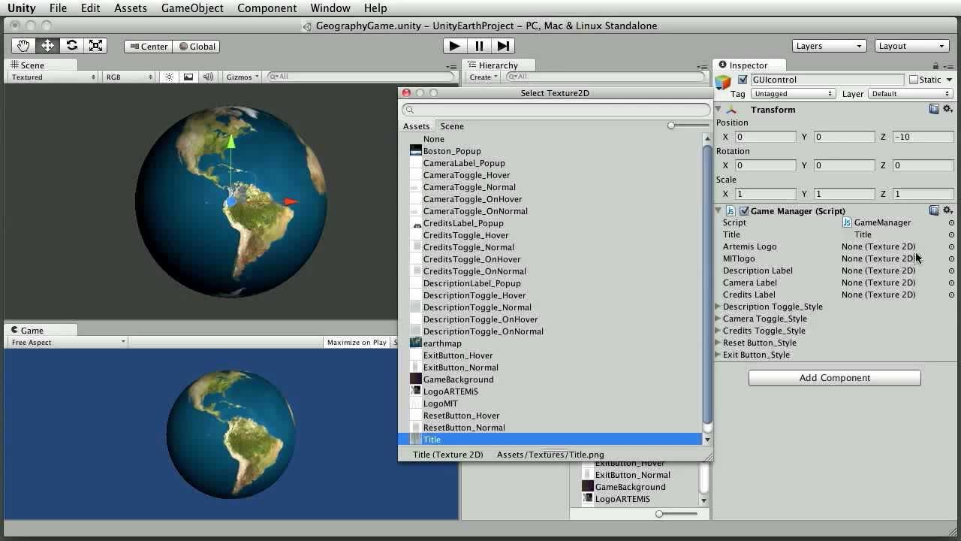
pyautogui.click(952, 260)
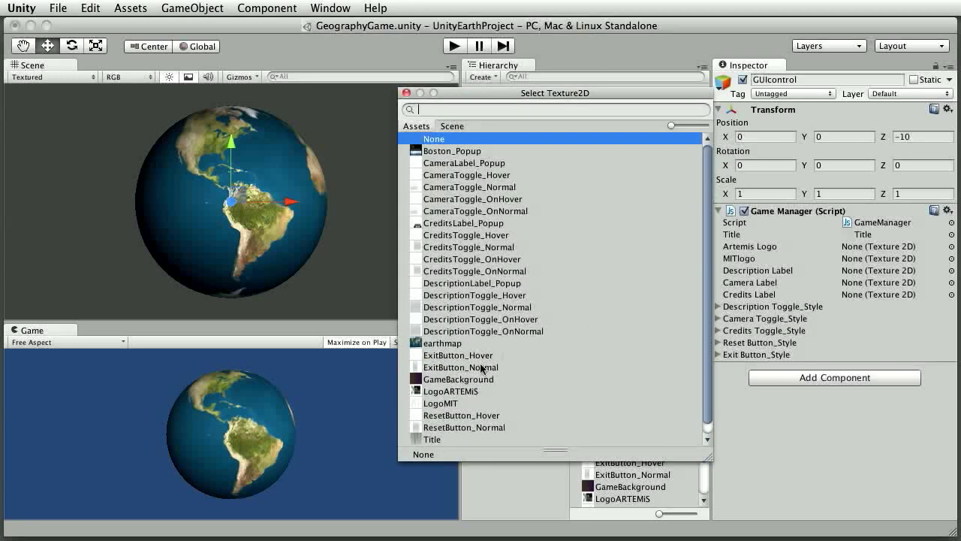
pyautogui.click(446, 405)
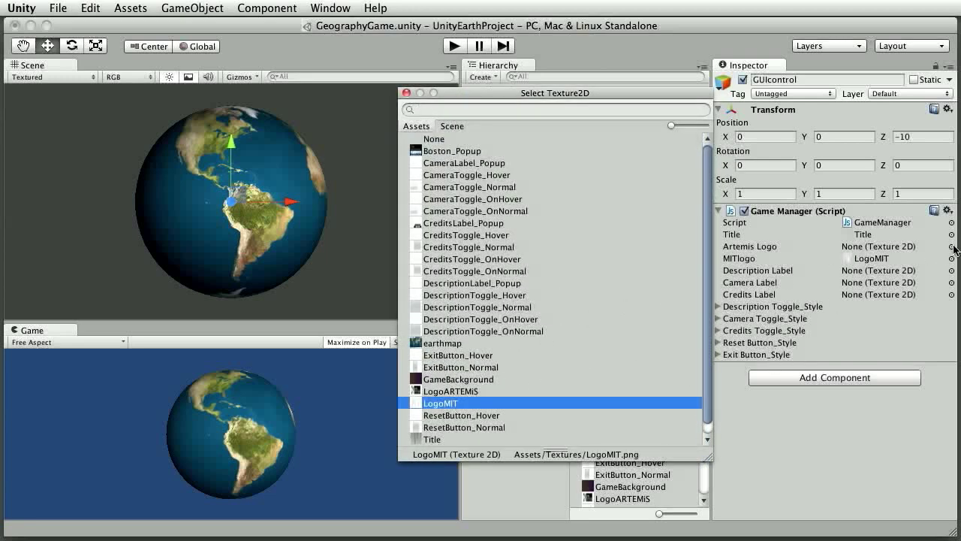
pyautogui.click(952, 246)
pyautogui.click(464, 392)
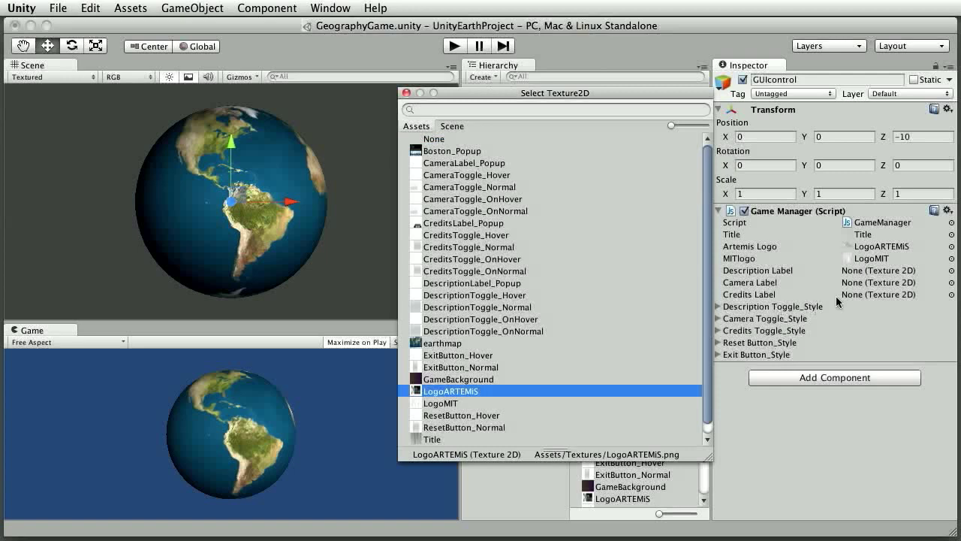
pyautogui.click(952, 270)
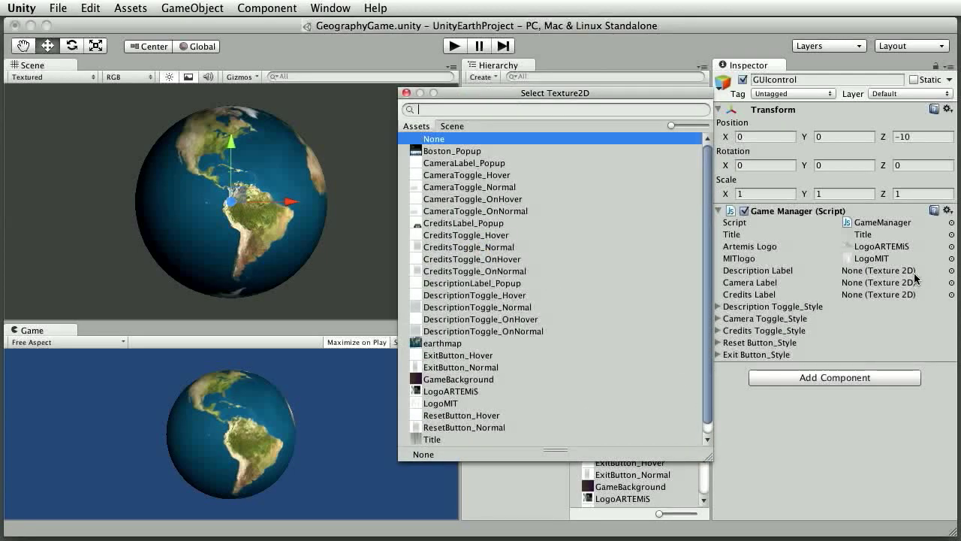
pyautogui.click(500, 284)
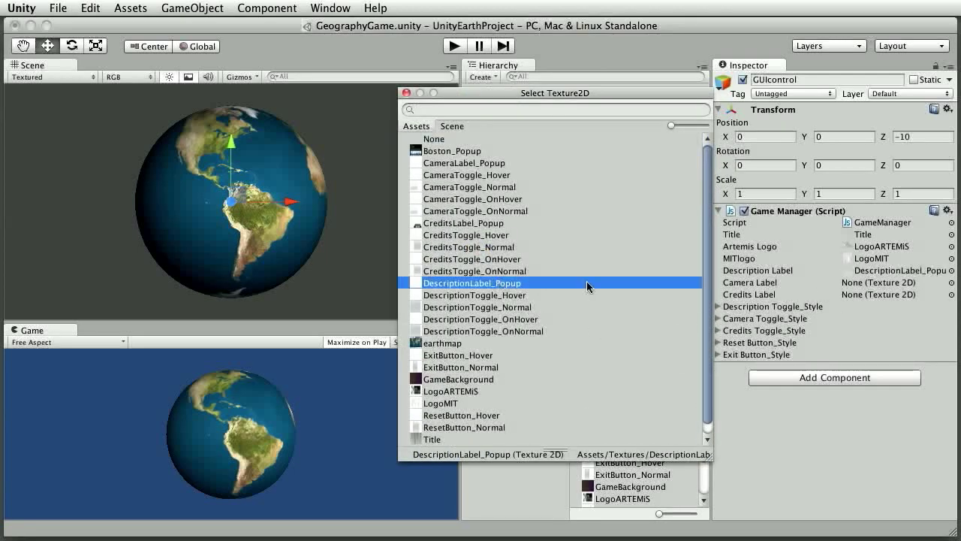
pyautogui.click(953, 282)
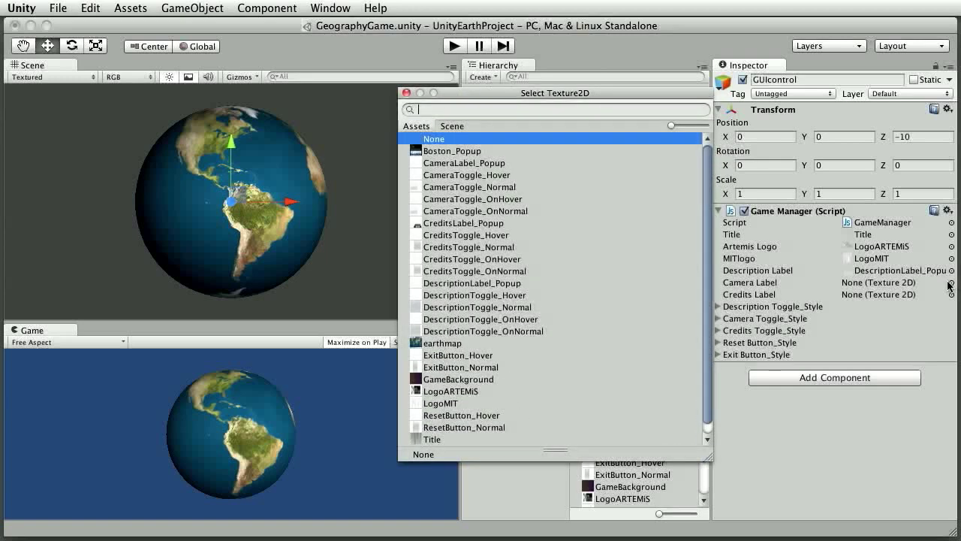
pyautogui.click(477, 163)
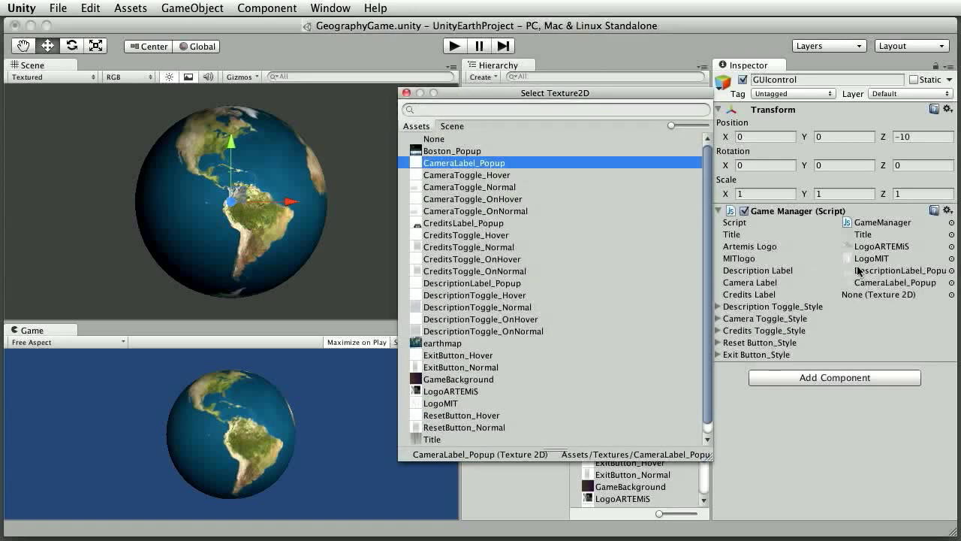
pyautogui.click(951, 294)
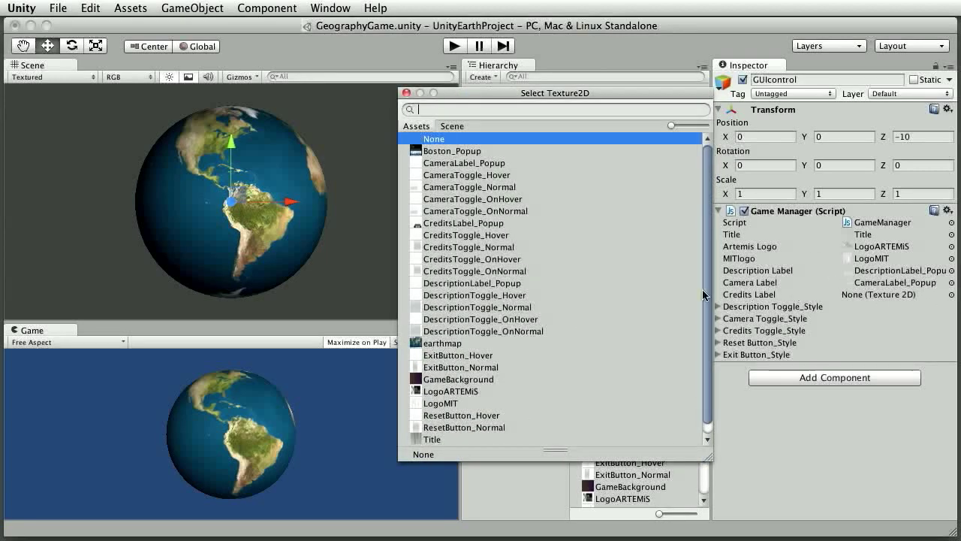
pyautogui.click(481, 223)
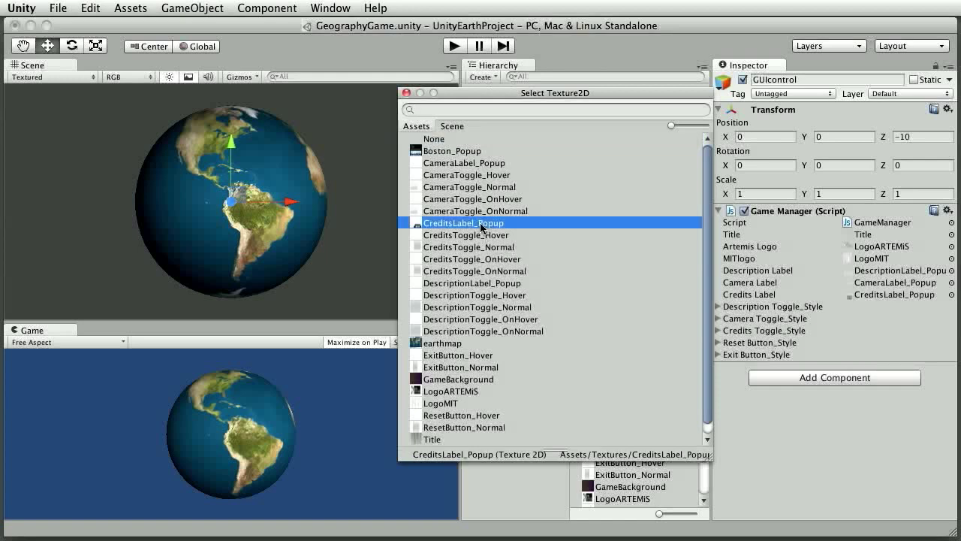
# Set Description Toggle_Style's Normal and Hover backgrounds to DescriptionToggle_Normal and DescriptionToggle_Hover
pyautogui.click(719, 308)
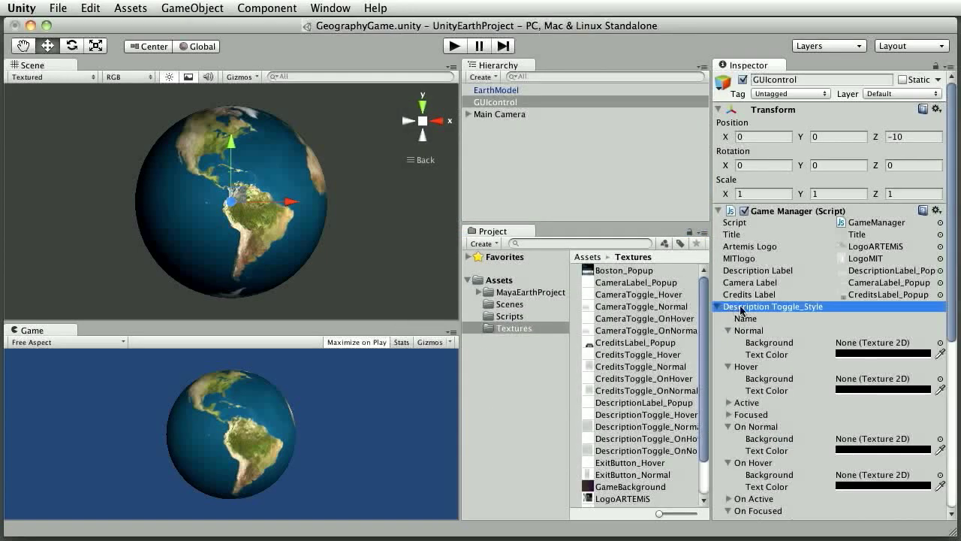
pyautogui.scroll(-3, 953, 321)
pyautogui.scroll(-2, 956, 323)
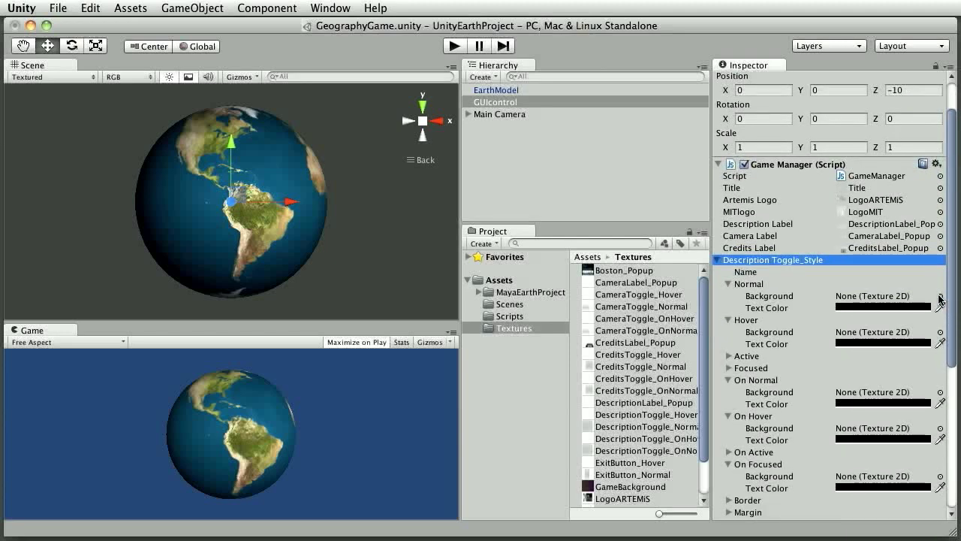
pyautogui.click(940, 296)
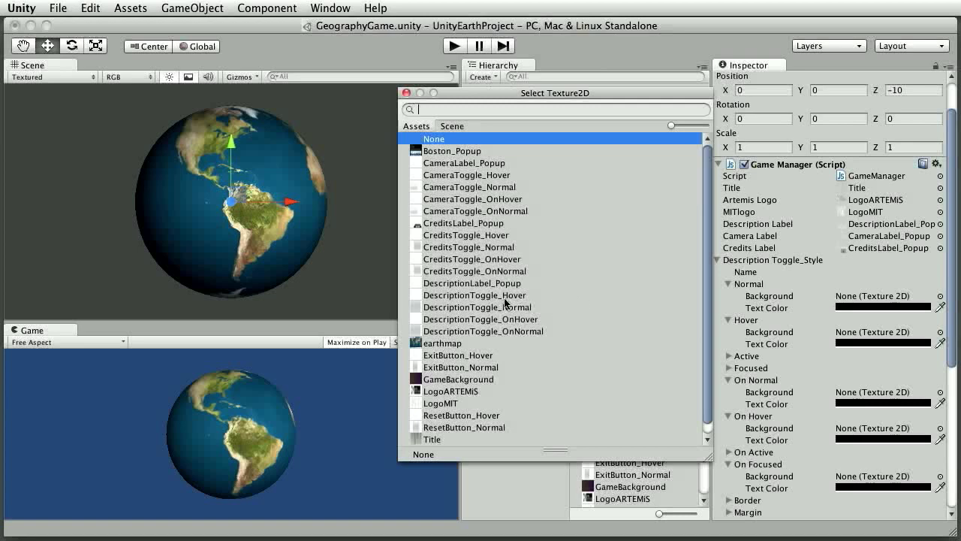
pyautogui.click(506, 307)
pyautogui.click(940, 332)
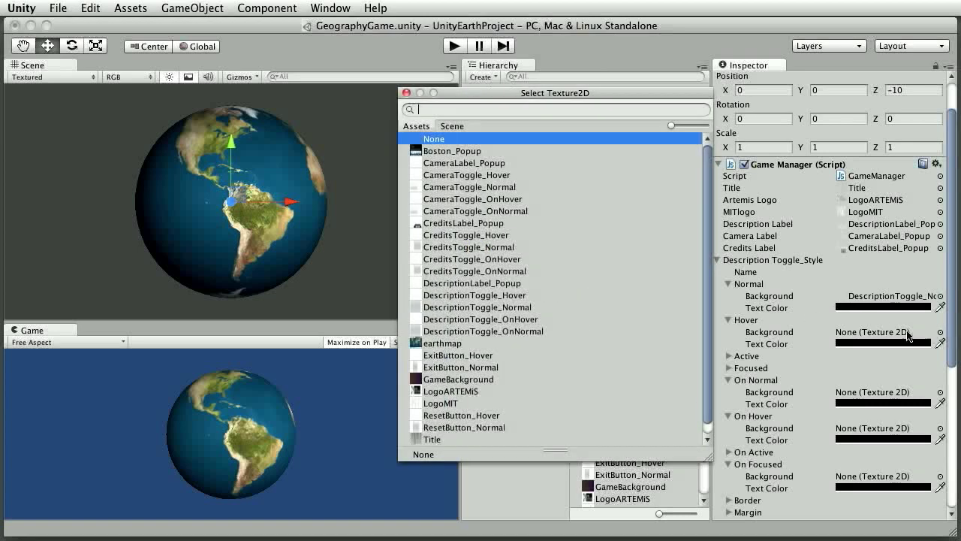
pyautogui.click(510, 296)
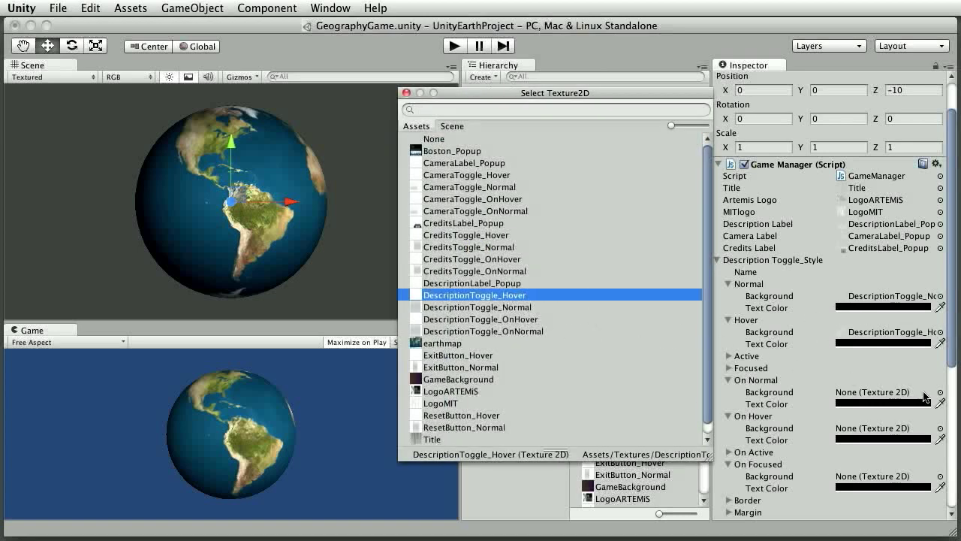
# Set its On Normal and On Hover backgrounds to DescriptionToggle_OnNormal and DescriptionToggle_OnHover, then collapse it
pyautogui.click(940, 394)
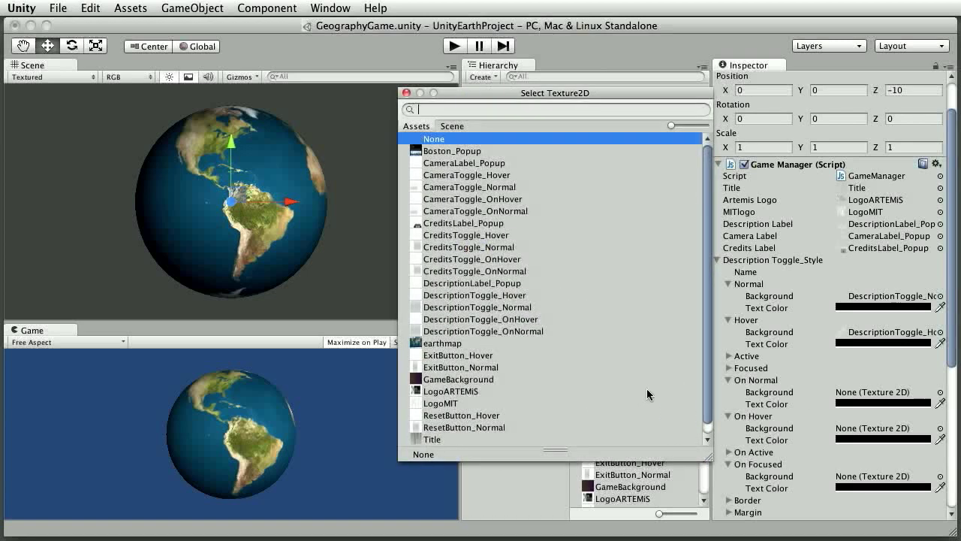
pyautogui.click(528, 332)
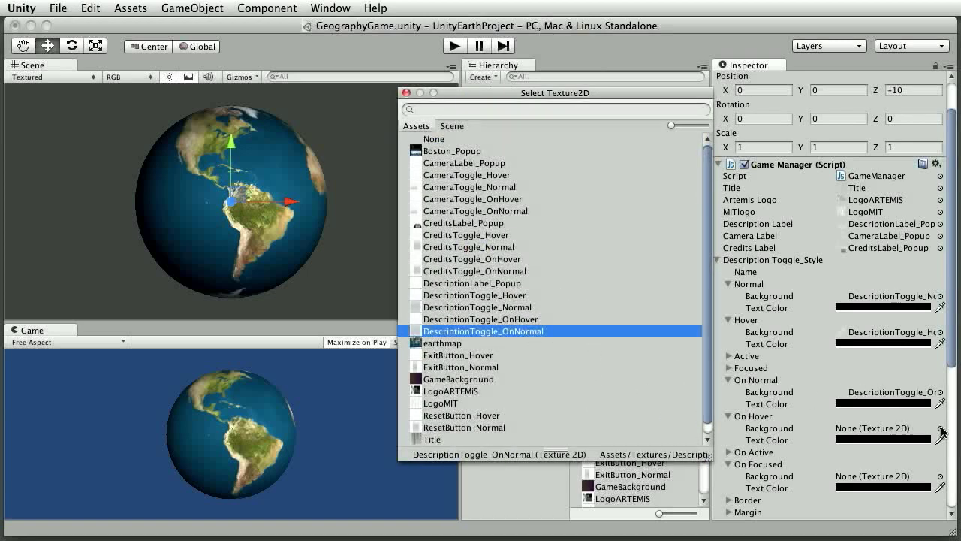
pyautogui.click(939, 429)
pyautogui.click(492, 321)
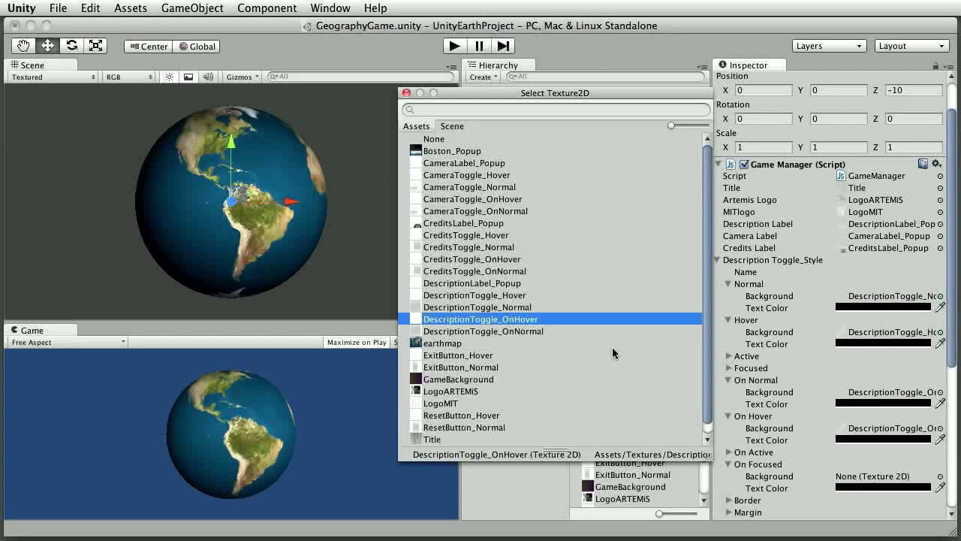
pyautogui.moveTo(954, 358); pyautogui.dragTo(953, 401)
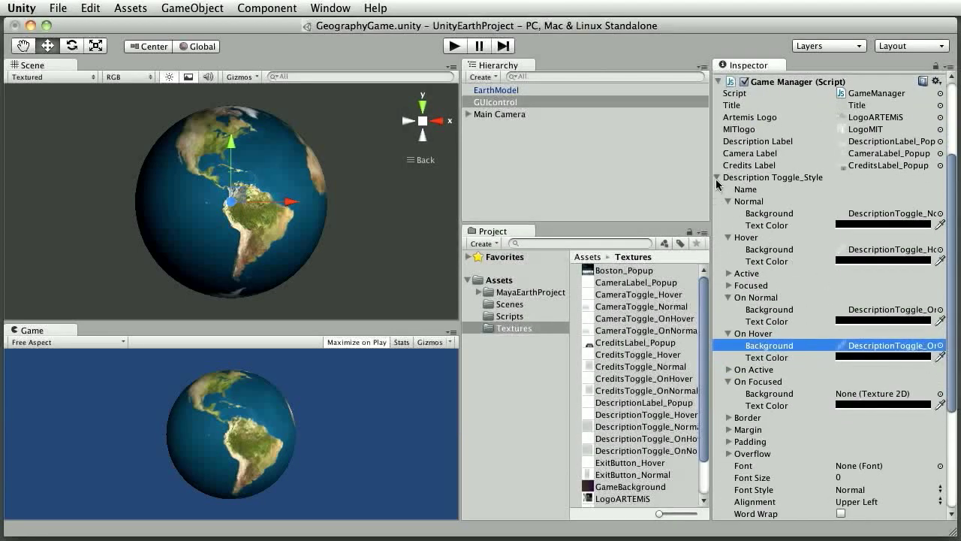
pyautogui.click(719, 178)
# Inspect the Camera and Credits toggle styles and the Reset and Exit button styles for background textures
pyautogui.click(719, 319)
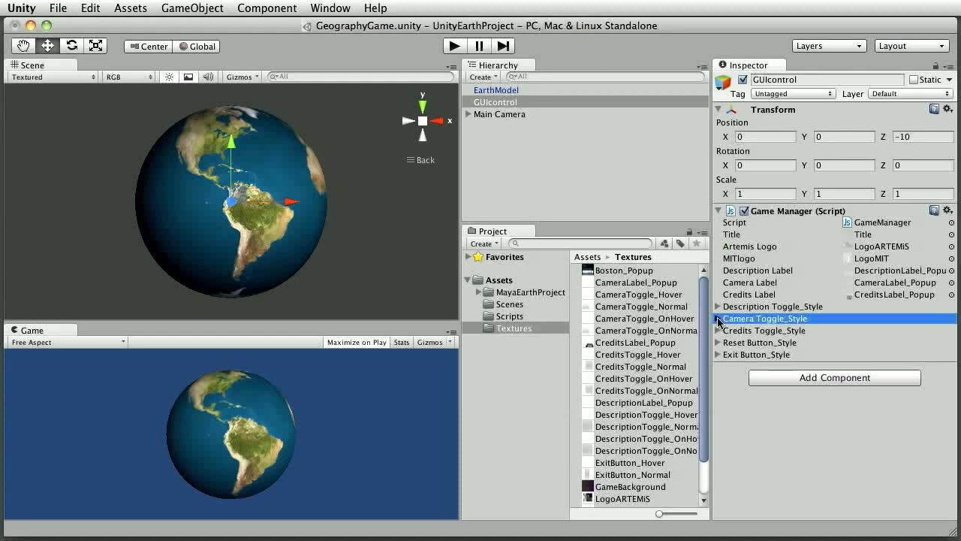
pyautogui.moveTo(954, 320); pyautogui.dragTo(952, 370)
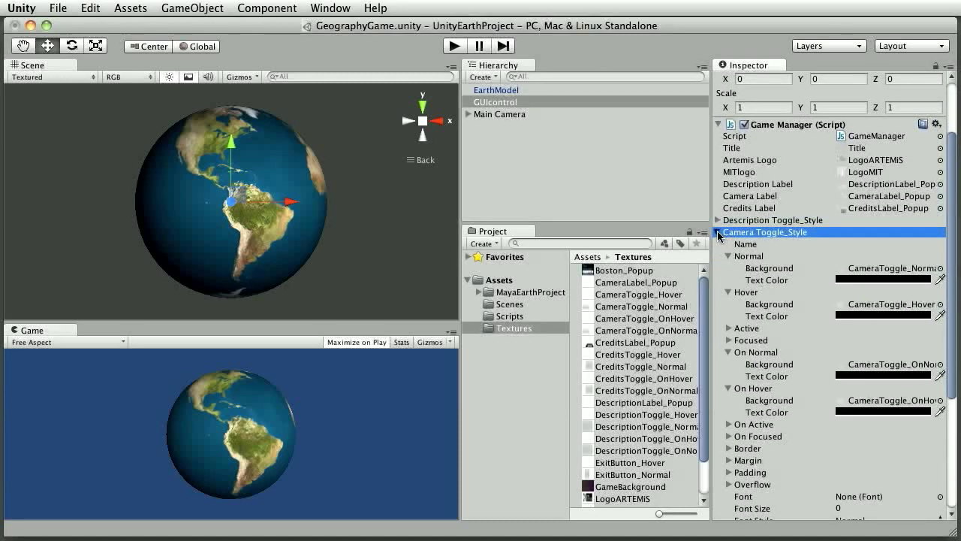
pyautogui.click(721, 233)
pyautogui.click(718, 332)
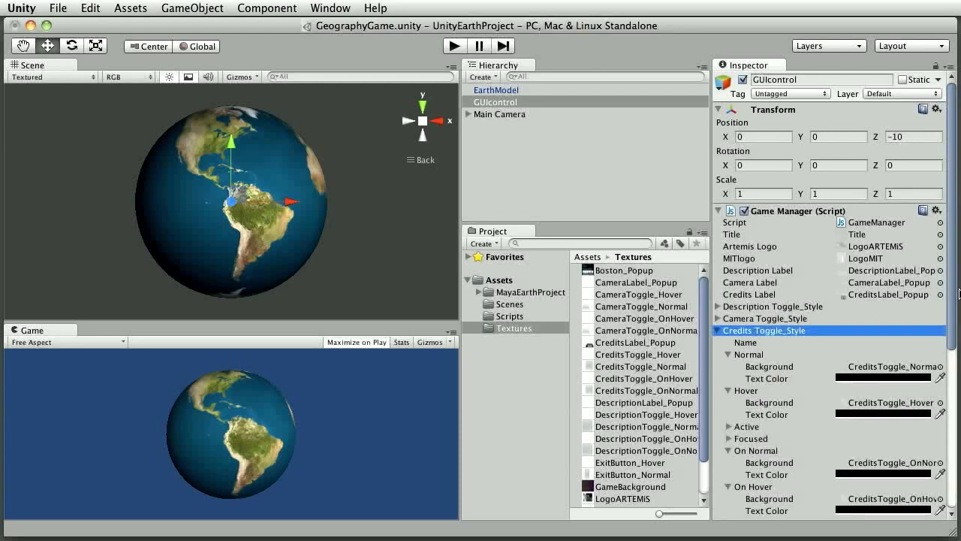
pyautogui.moveTo(957, 295); pyautogui.dragTo(956, 355)
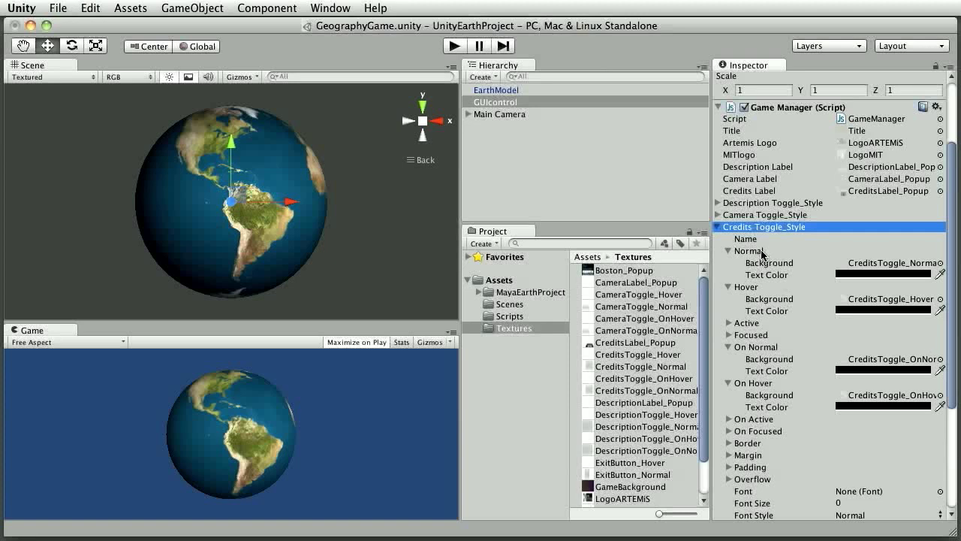
pyautogui.click(718, 228)
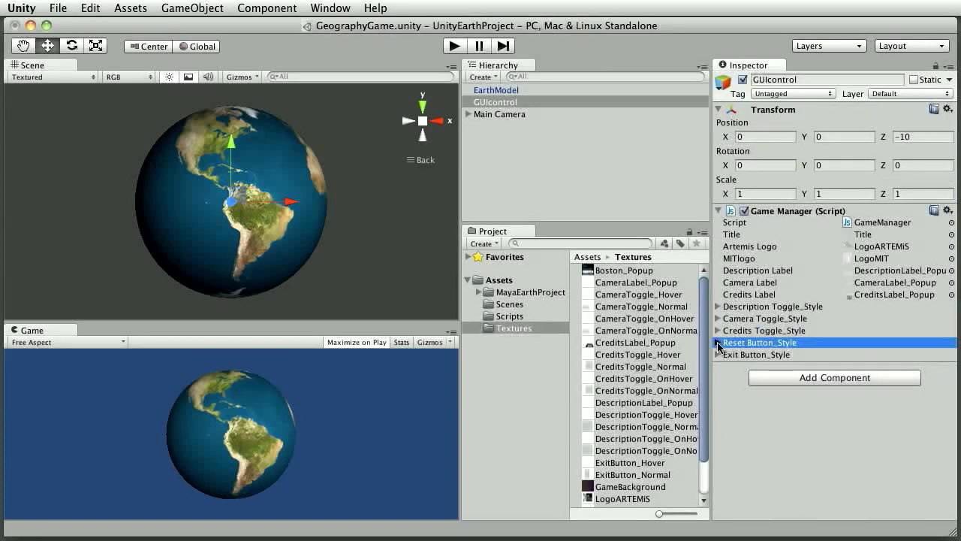
pyautogui.click(718, 346)
pyautogui.moveTo(955, 329); pyautogui.dragTo(956, 372)
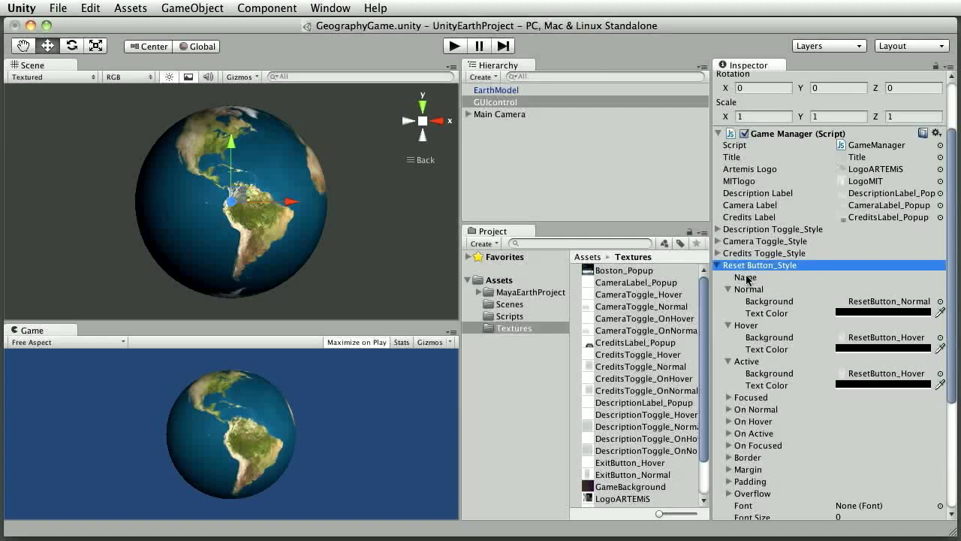
pyautogui.click(719, 269)
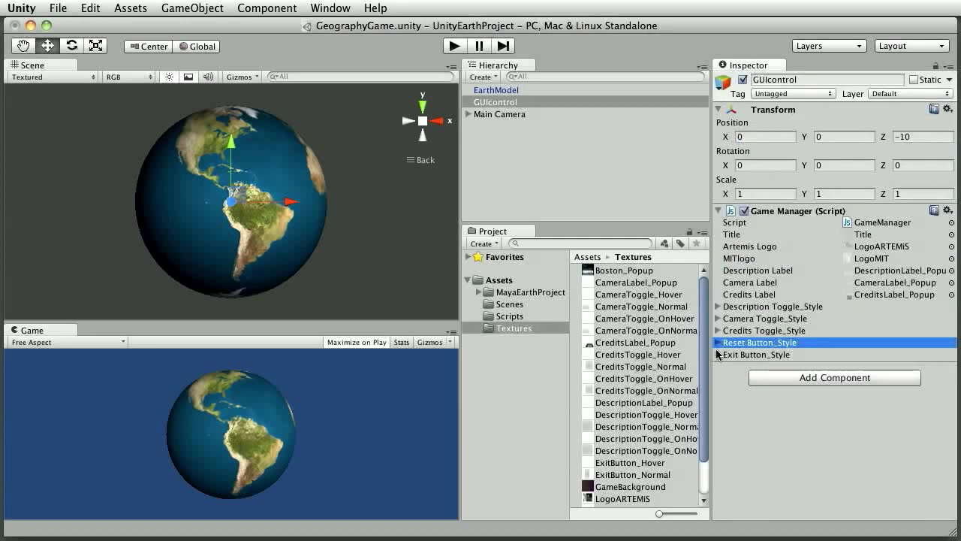
pyautogui.click(719, 355)
pyautogui.moveTo(957, 338); pyautogui.dragTo(957, 369)
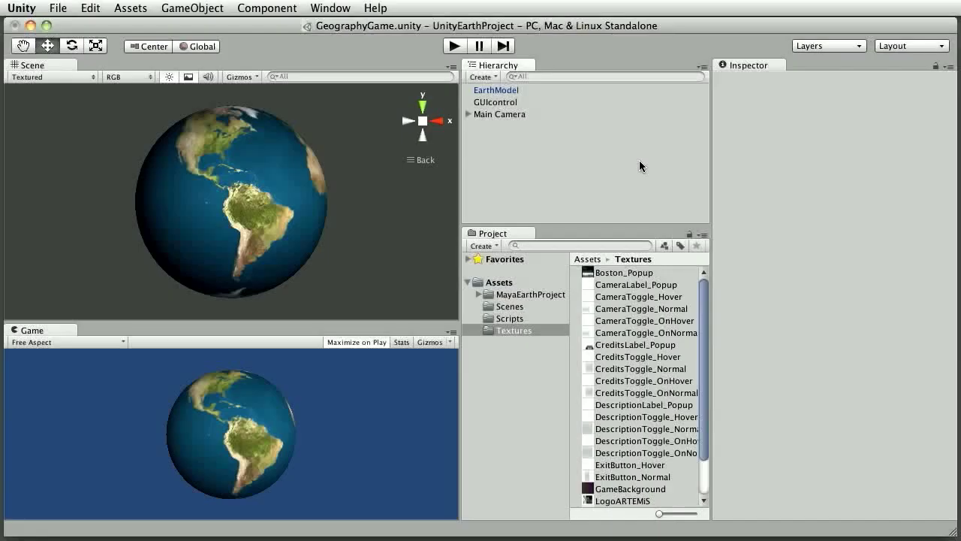
# Set all textures from Boston_Popup to Title to the GUI texture type and apply
pyautogui.click(640, 272)
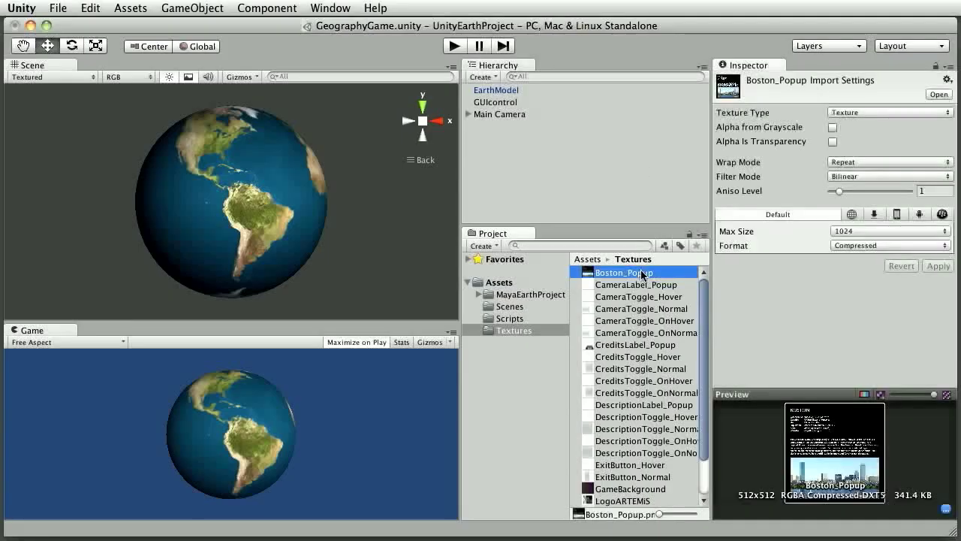
pyautogui.moveTo(706, 358); pyautogui.dragTo(706, 409)
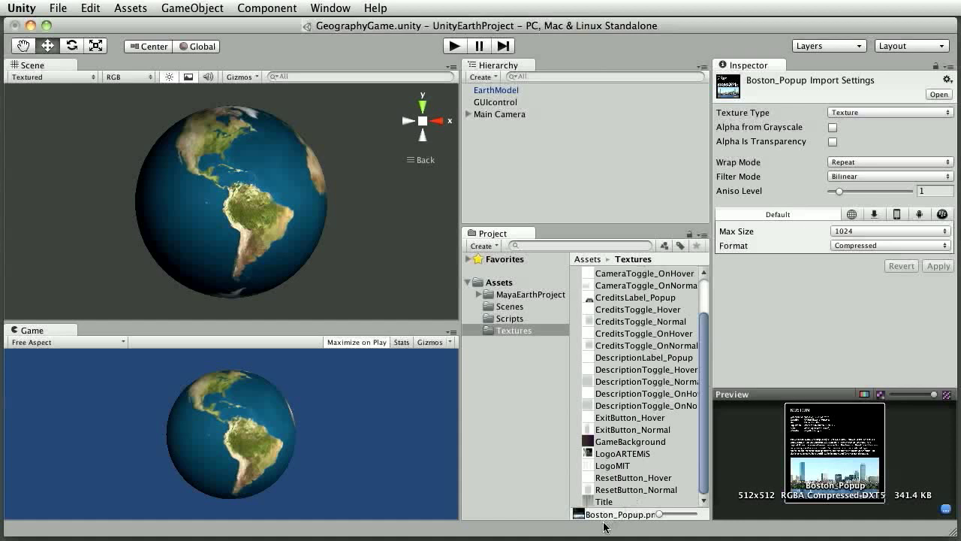
pyautogui.keyDown('shift'); pyautogui.click(607, 502); pyautogui.keyUp('shift')
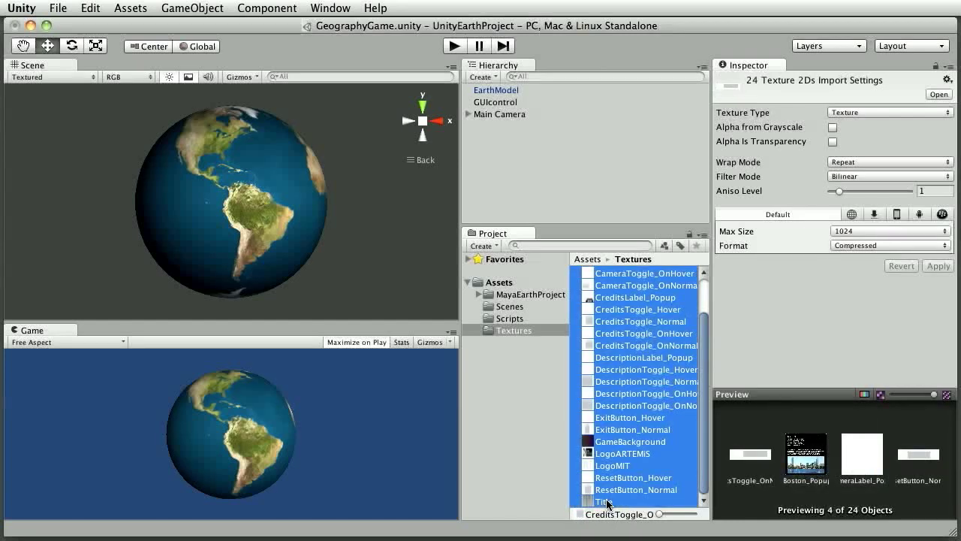
pyautogui.click(890, 111)
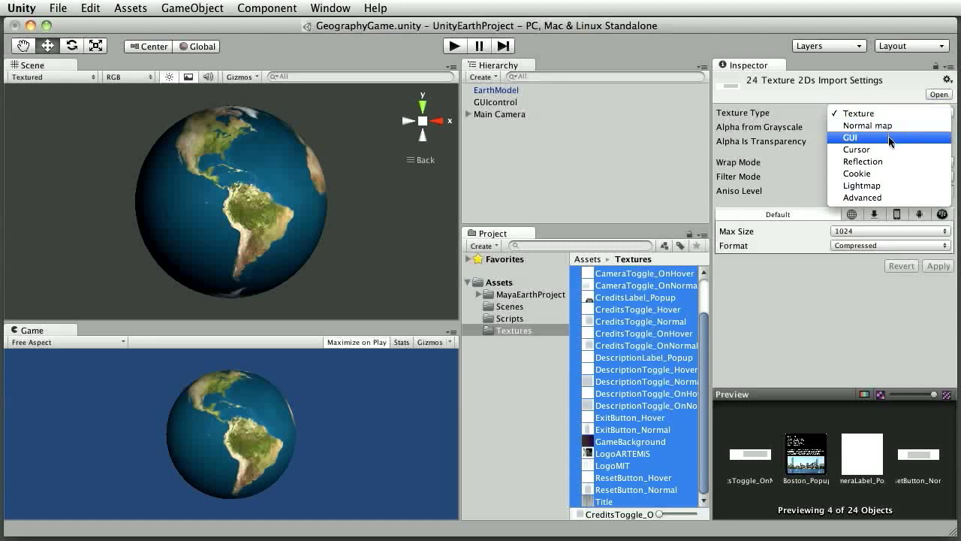
pyautogui.click(890, 142)
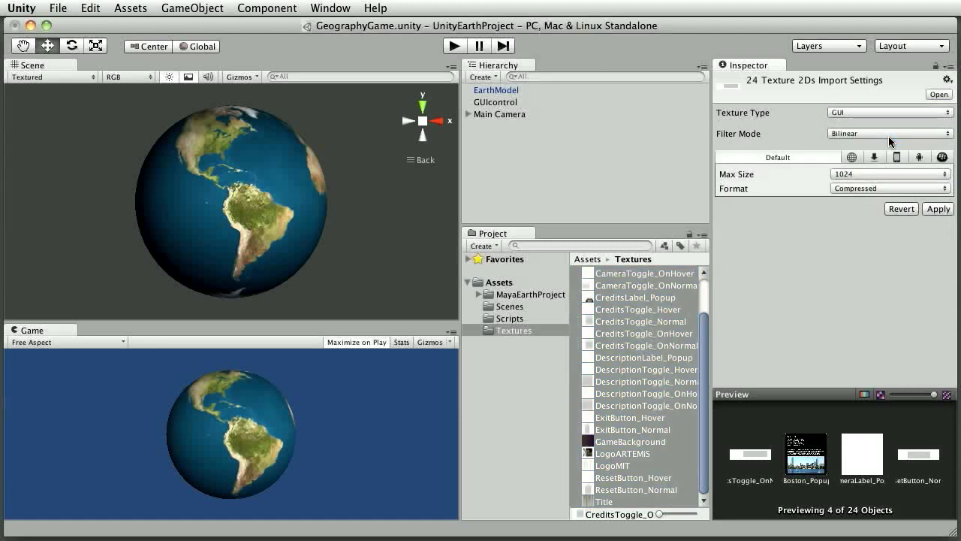
pyautogui.click(938, 210)
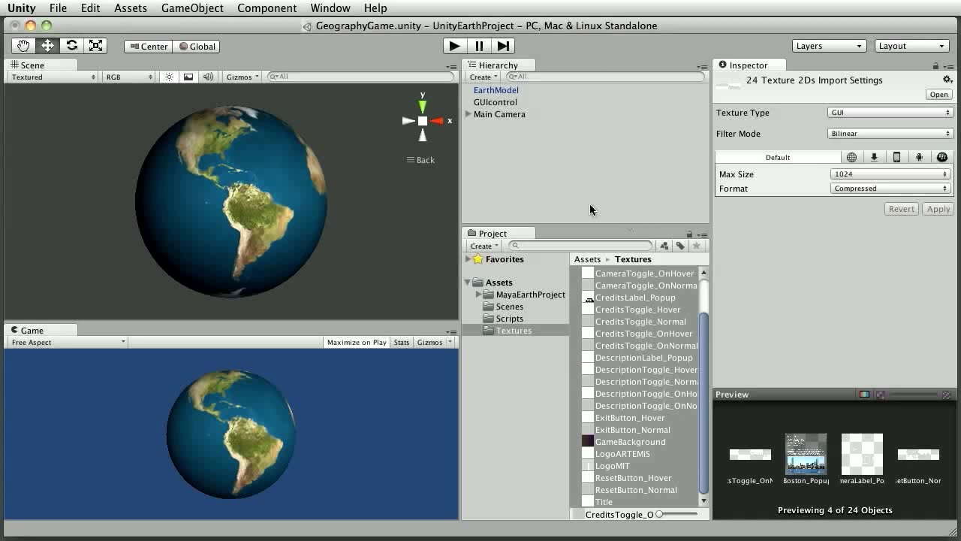
# Save the GeographyGame scene and the project, then deselect the textures
pyautogui.click(62, 9)
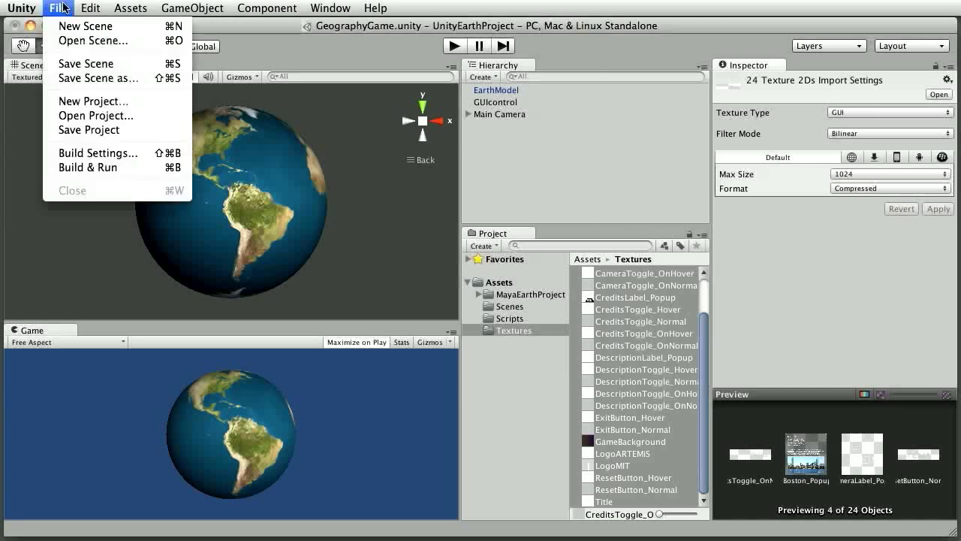
pyautogui.click(88, 66)
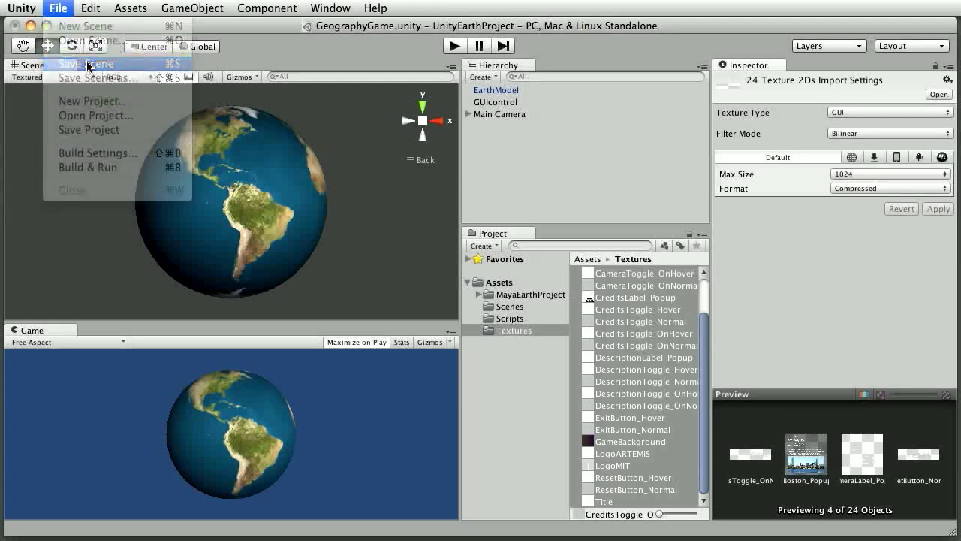
pyautogui.click(58, 8)
pyautogui.click(106, 132)
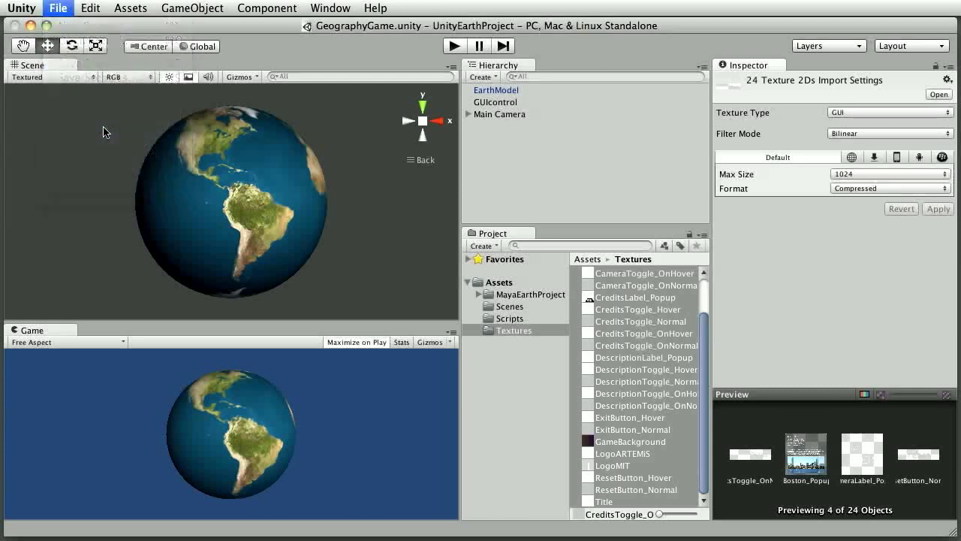
pyautogui.click(583, 209)
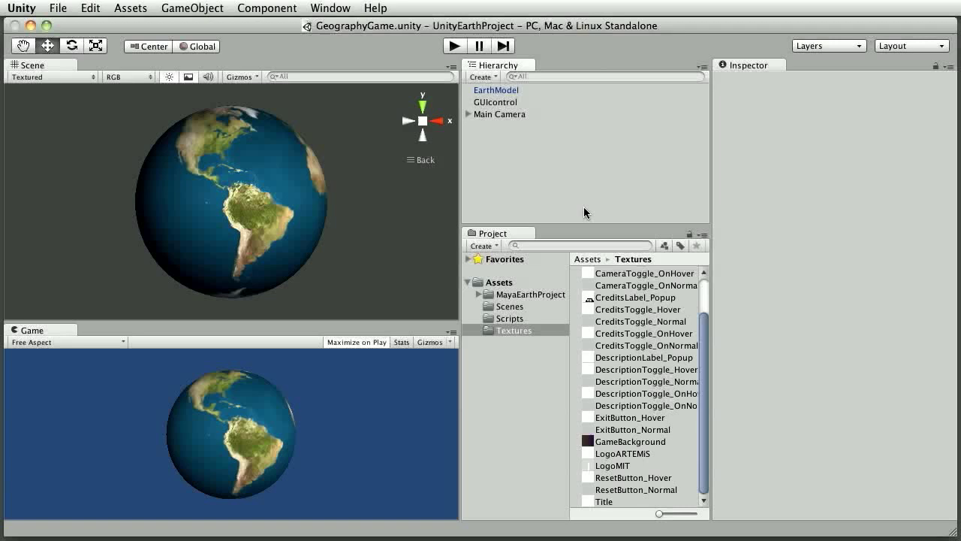
# Play the geography game and toggle the credits, description and camera hint panels open and shut
pyautogui.click(454, 46)
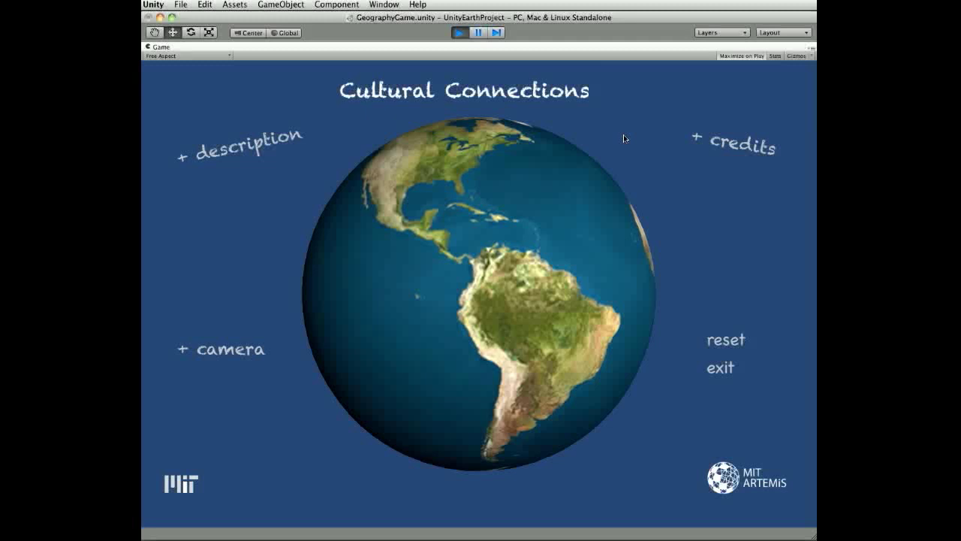
pyautogui.click(727, 145)
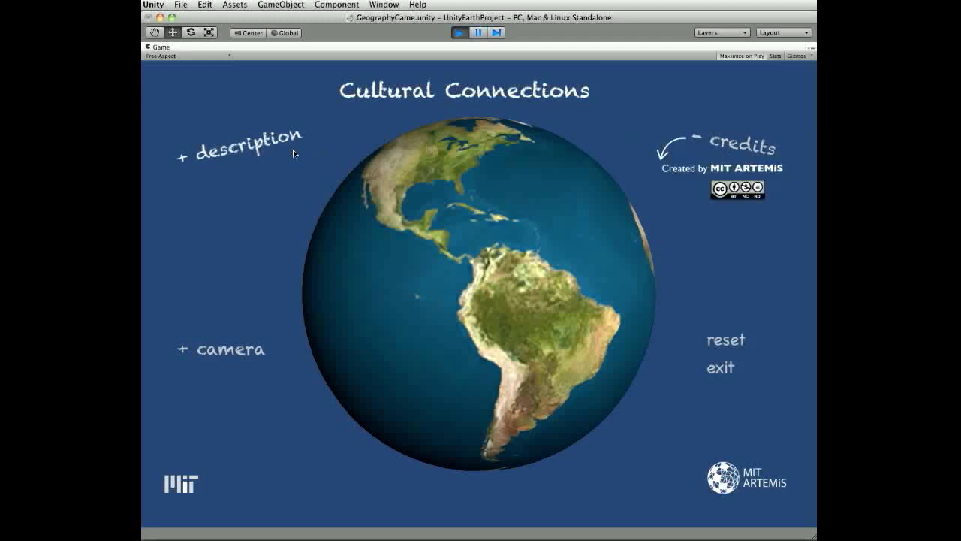
pyautogui.click(267, 146)
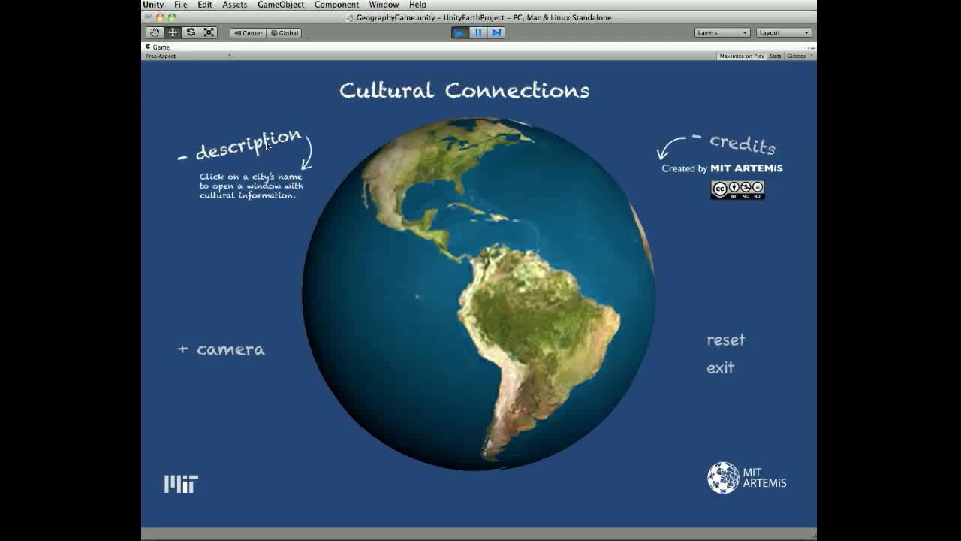
pyautogui.click(267, 145)
pyautogui.click(258, 352)
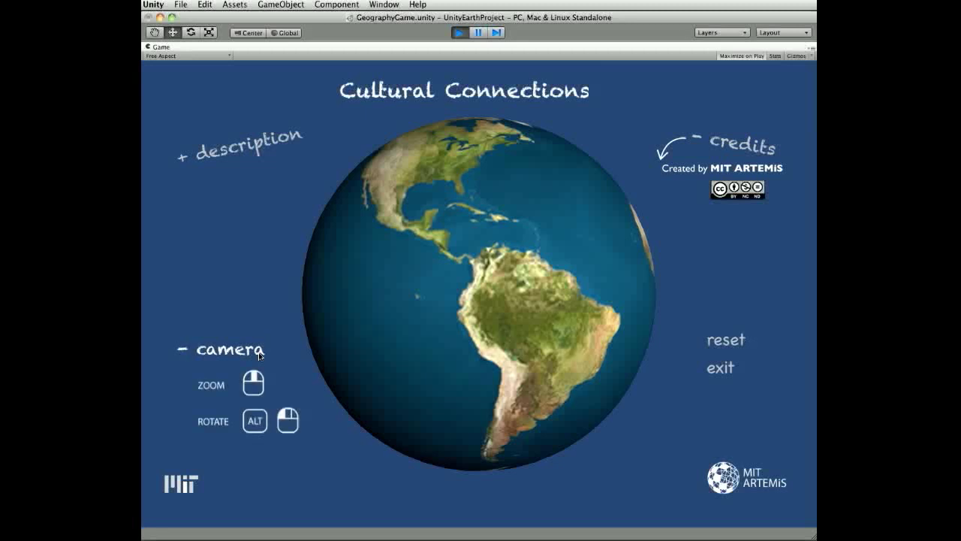
pyautogui.click(258, 352)
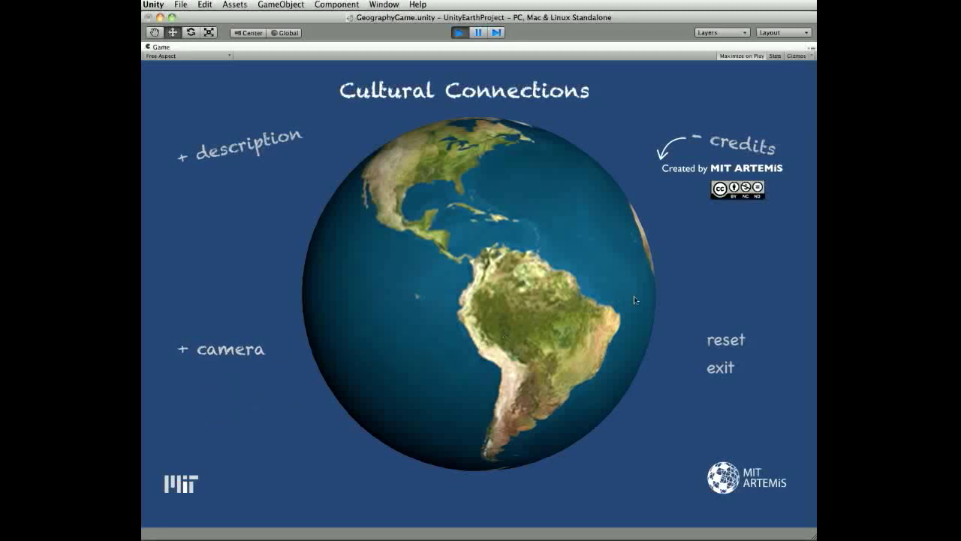
pyautogui.click(731, 344)
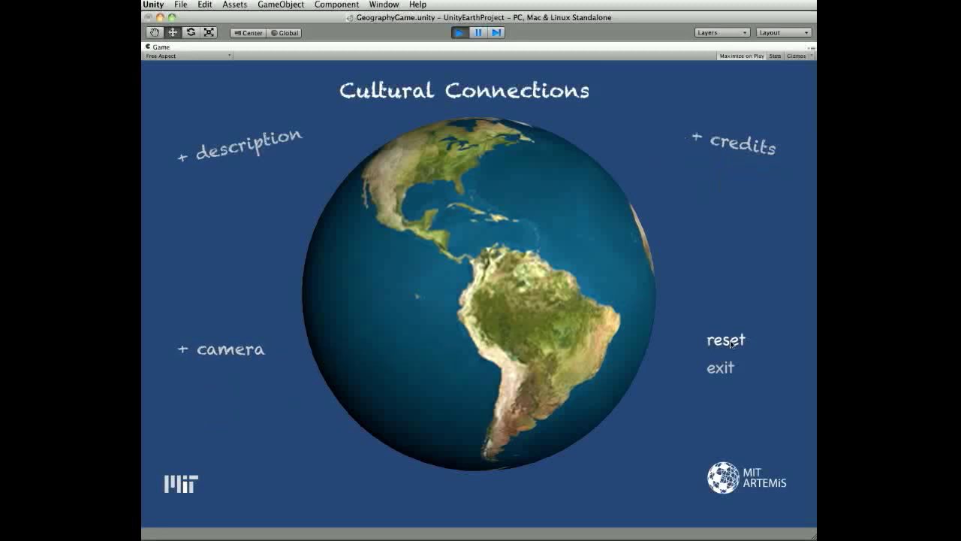